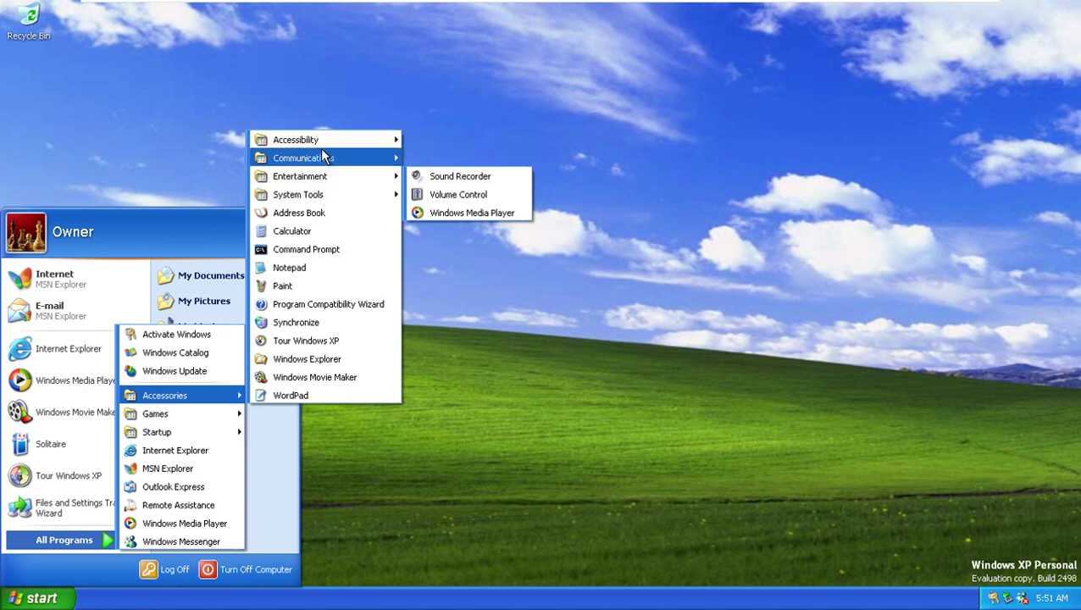
- Launch HyperTerminal from the Communications accessories
{"action": "mouse_move", "coordinate": [320, 155]}
{"action": "mouse_move", "coordinate": [447, 165]}
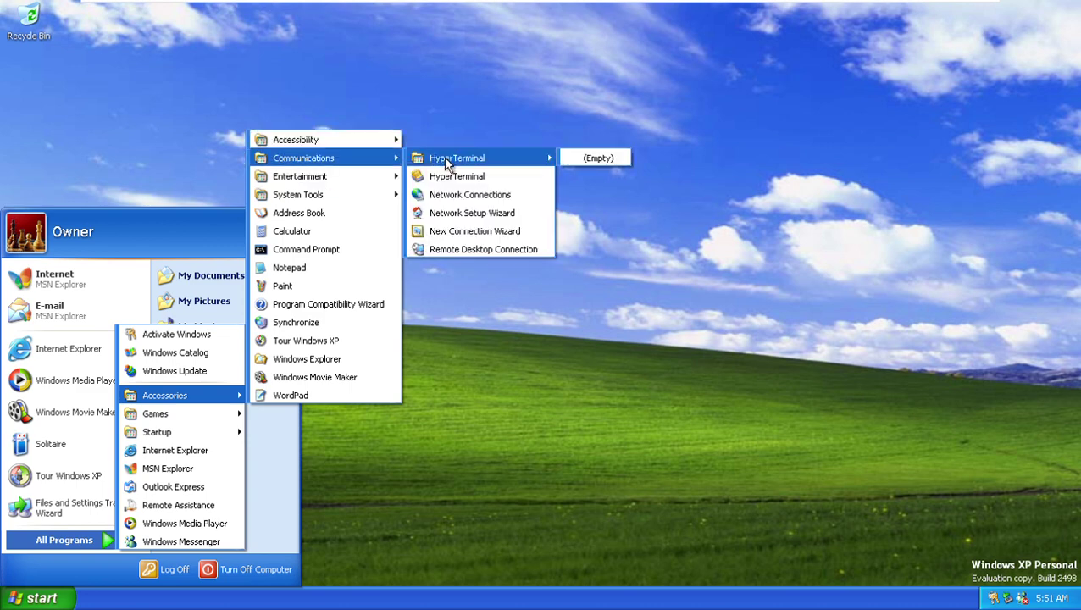
{"action": "left_click", "coordinate": [464, 177]}
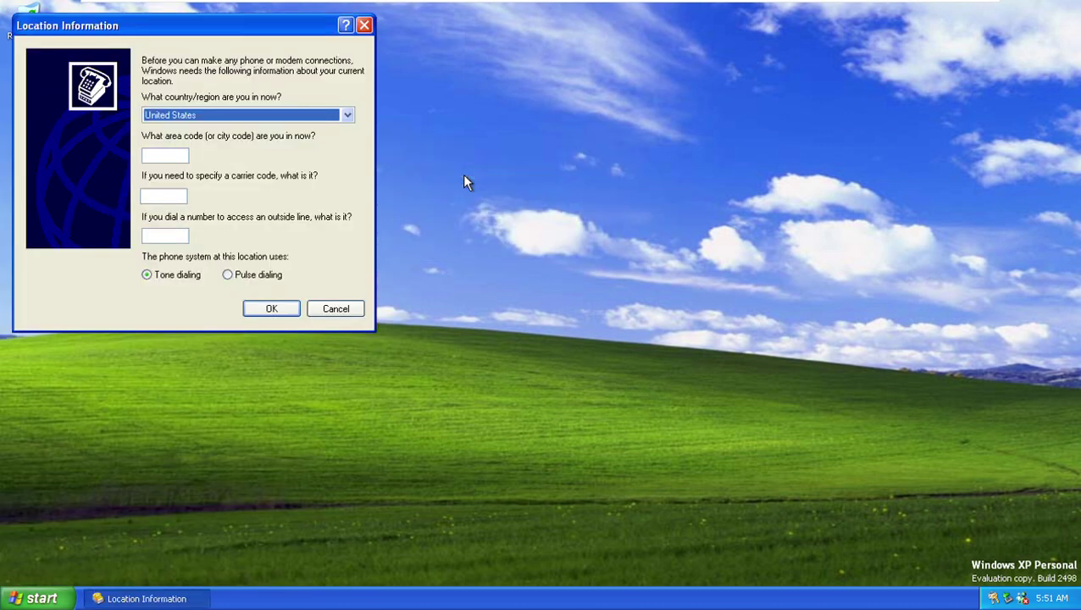
- Set the location's country to Ireland, with 12345 as both the area code and the outside-line number, and confirm
{"action": "left_click", "coordinate": [270, 117]}
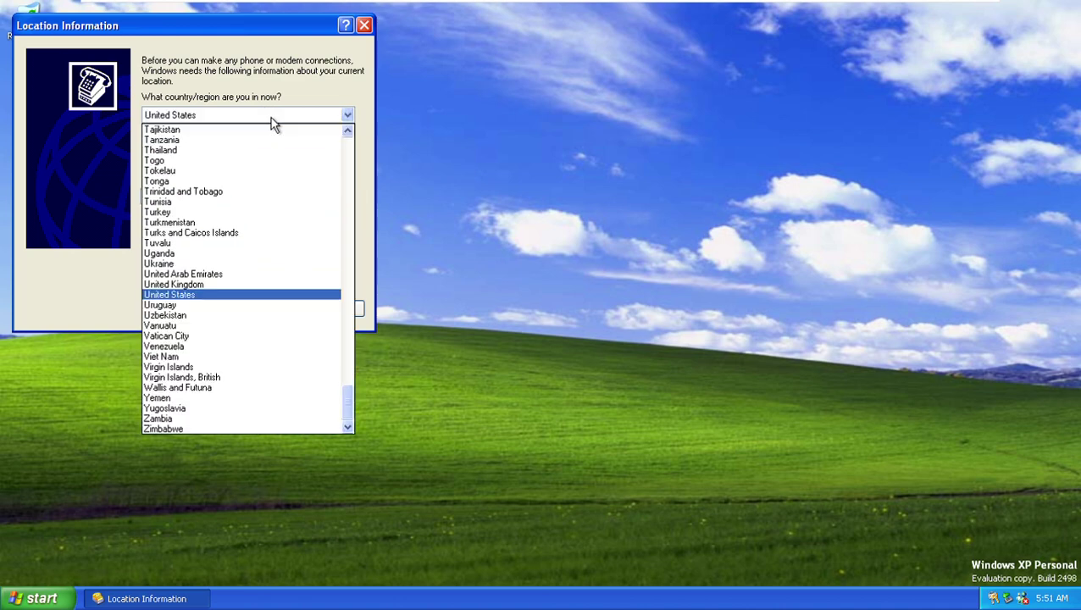
{"action": "left_click_drag", "start_coordinate": [352, 403], "coordinate": [362, 261]}
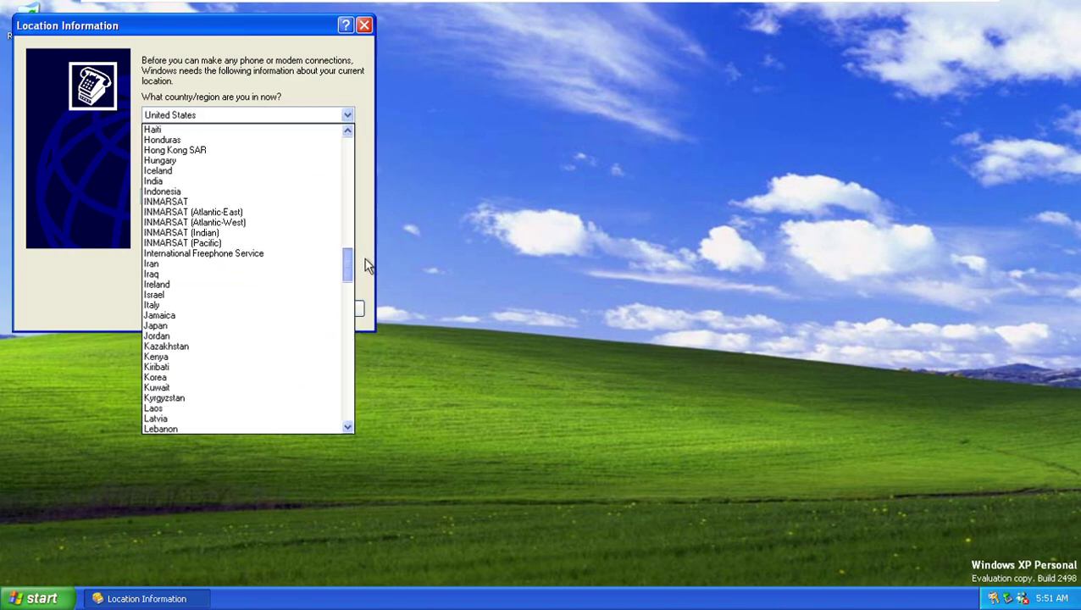
{"action": "left_click", "coordinate": [252, 284]}
{"action": "left_click", "coordinate": [167, 153]}
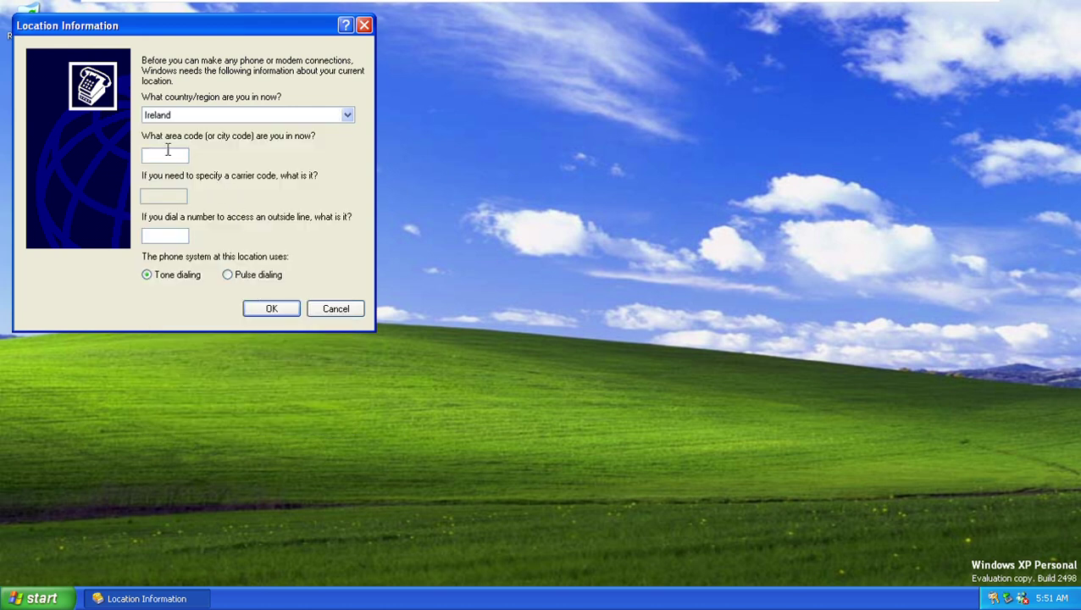
{"action": "type", "text": "1234"}
{"action": "left_click", "coordinate": [161, 238]}
{"action": "type", "text": "12345"}
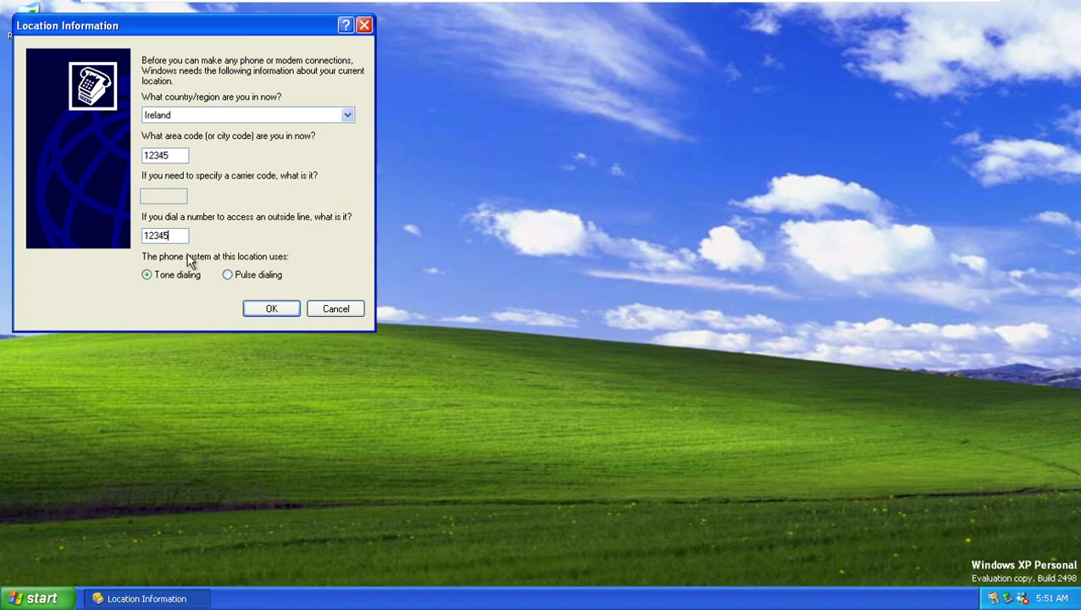
{"action": "left_click", "coordinate": [270, 309]}
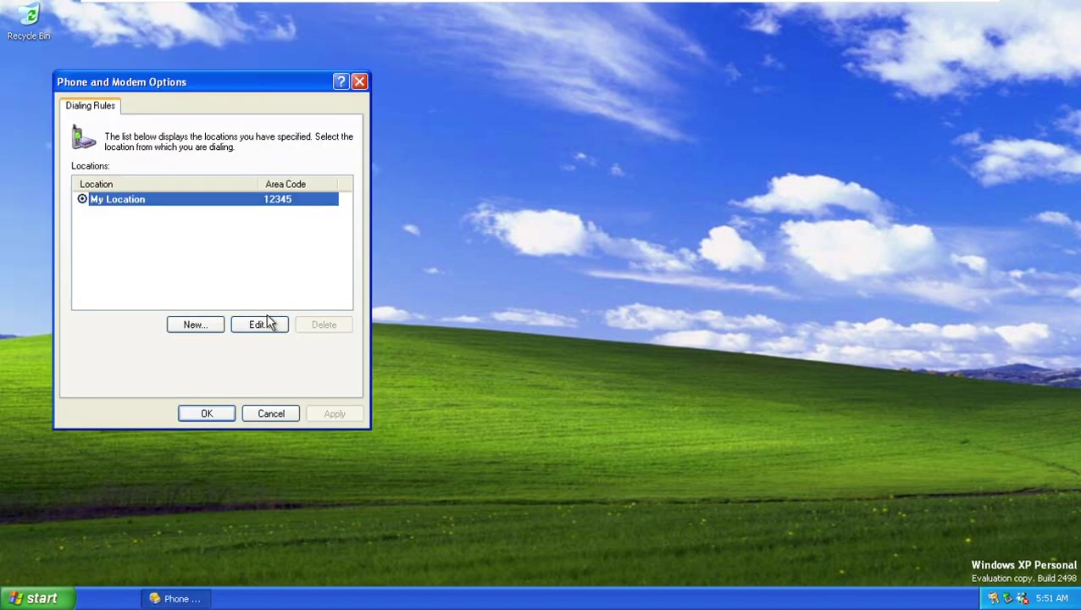
- Examine the blank new location form, plus the area code rules and calling card types of My Location
{"action": "left_click", "coordinate": [212, 325]}
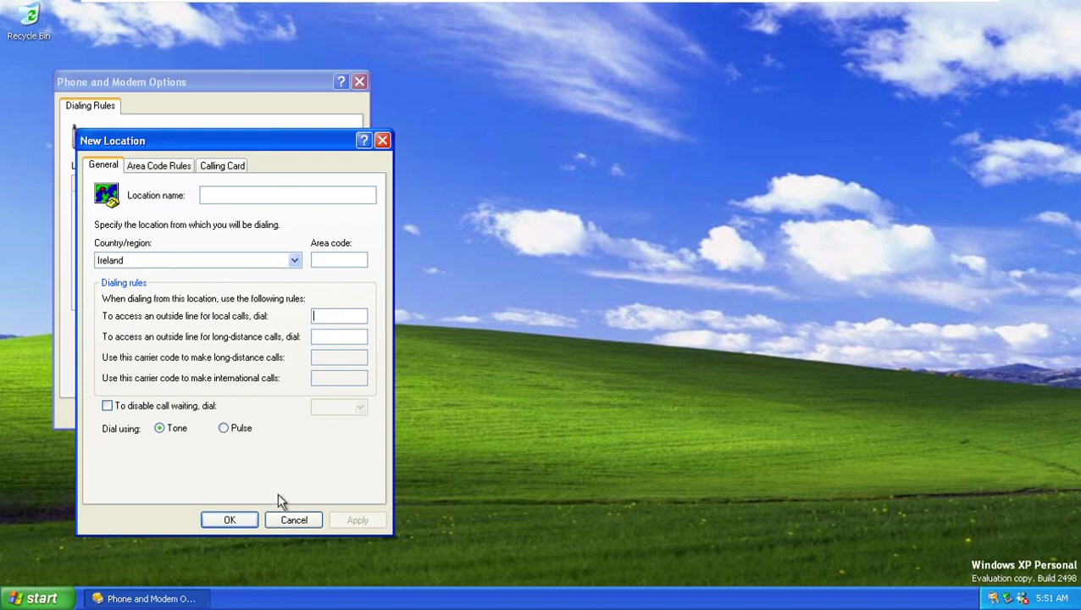
{"action": "left_click", "coordinate": [293, 519]}
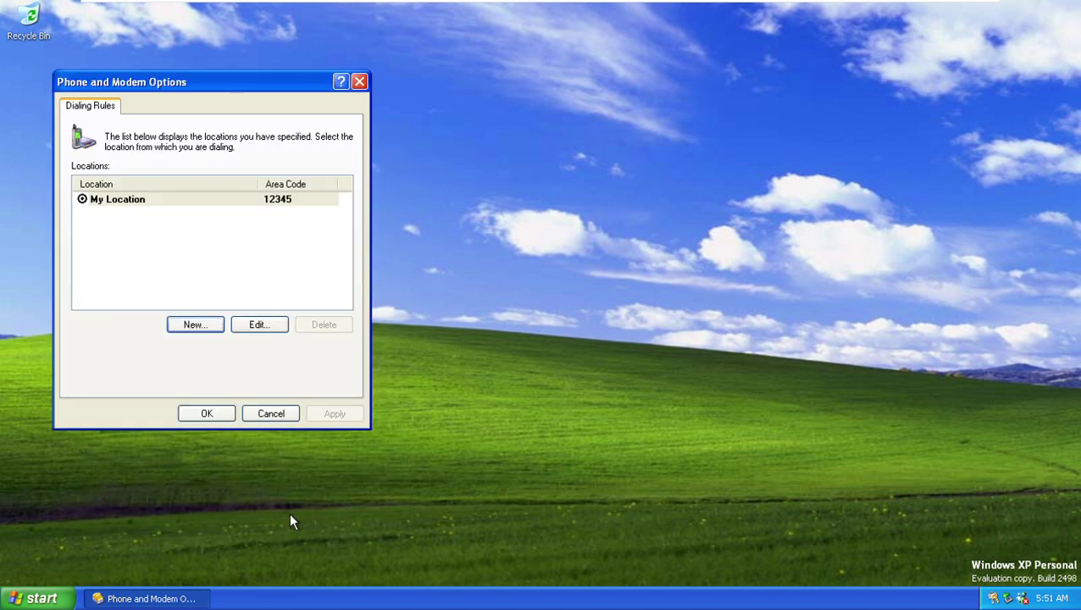
{"action": "left_click", "coordinate": [257, 326]}
{"action": "left_click", "coordinate": [220, 171]}
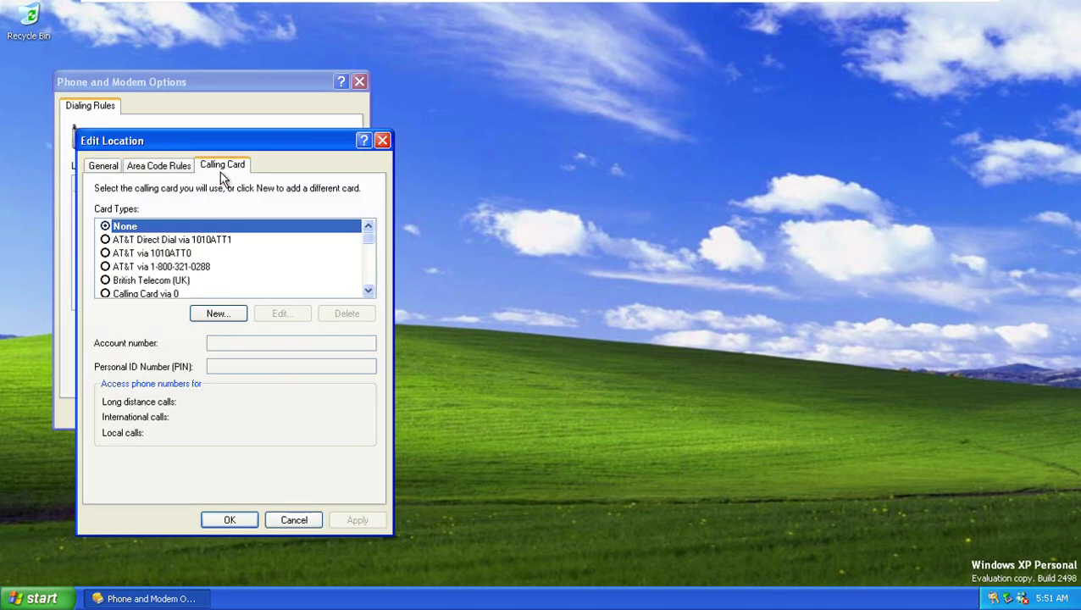
{"action": "left_click", "coordinate": [178, 166]}
{"action": "left_click", "coordinate": [222, 169]}
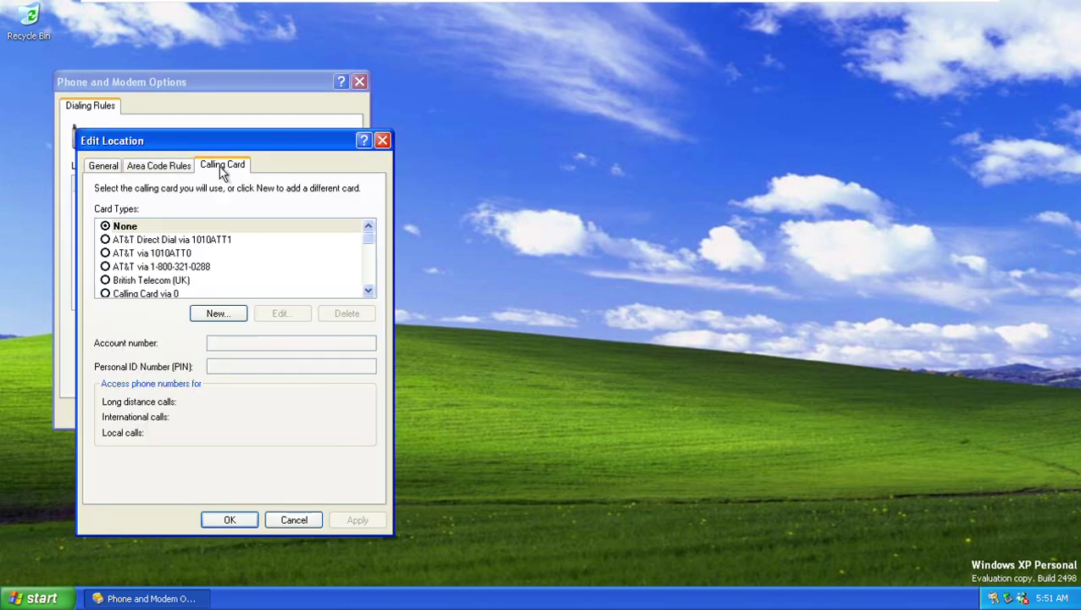
{"action": "mouse_move", "coordinate": [367, 239]}
{"action": "left_mouse_down"}
{"action": "mouse_move", "coordinate": [371, 285]}
{"action": "mouse_move", "coordinate": [367, 228]}
{"action": "left_mouse_up"}
{"action": "left_click", "coordinate": [382, 141]}
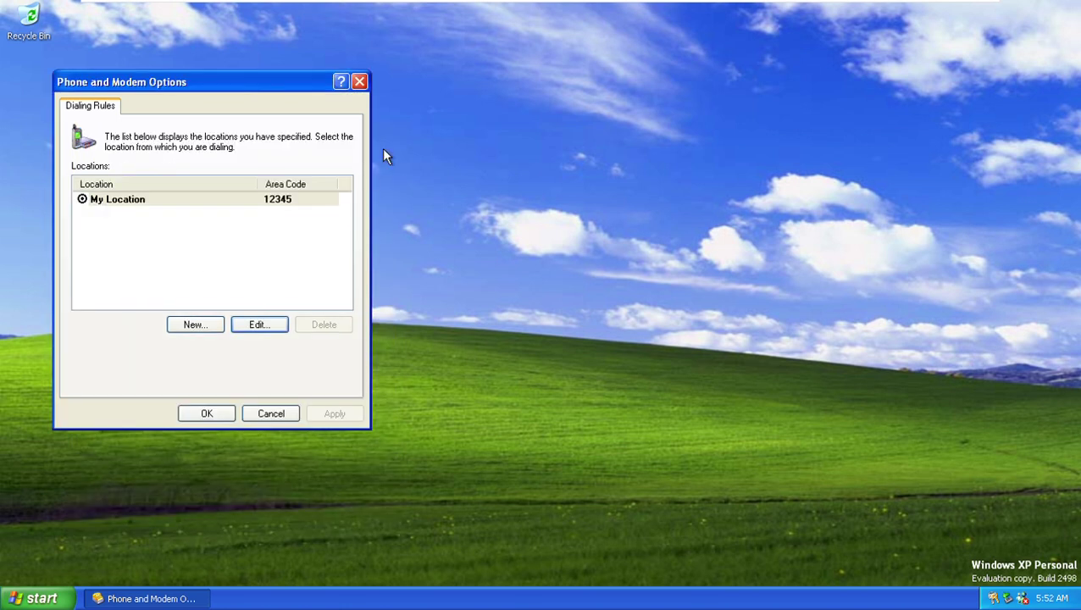
- Add a dialing location named New York with country United States and area code 12345
{"action": "left_click", "coordinate": [195, 327]}
{"action": "left_click", "coordinate": [204, 263]}
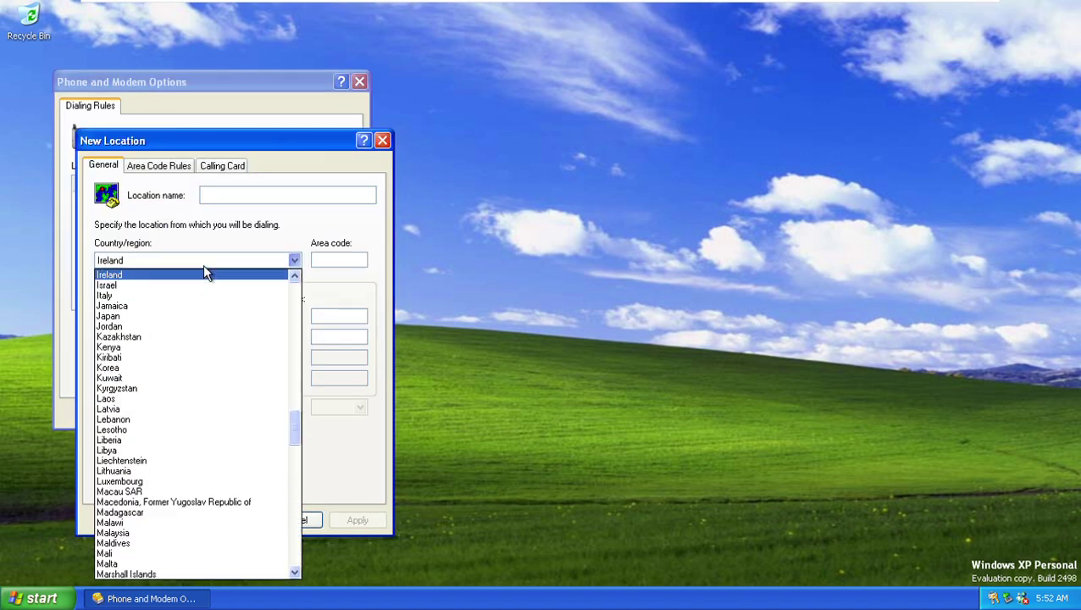
{"action": "left_click_drag", "start_coordinate": [297, 424], "coordinate": [298, 573]}
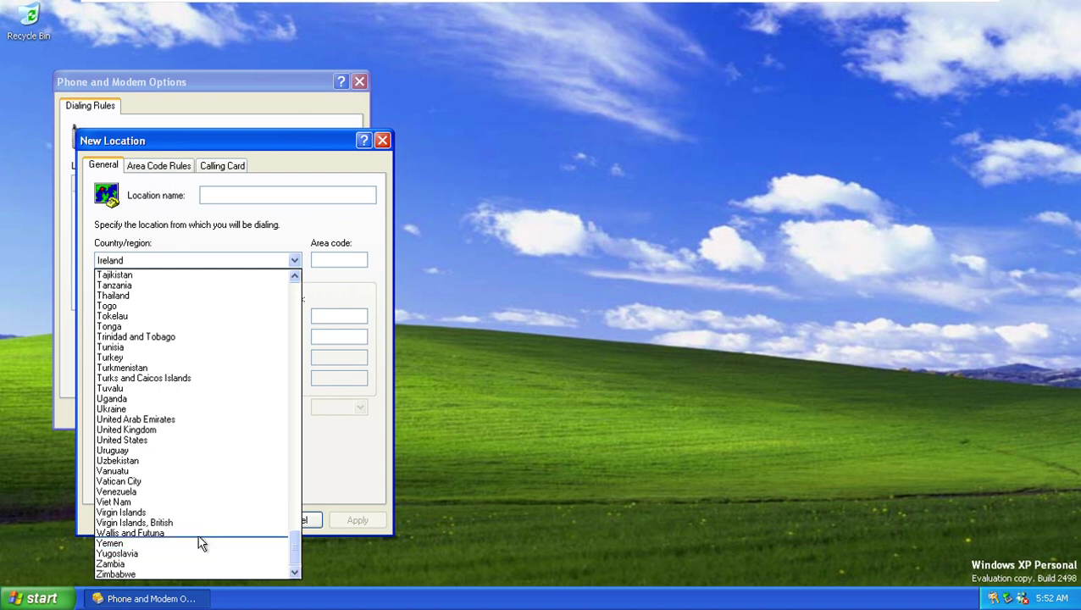
{"action": "left_click", "coordinate": [145, 439]}
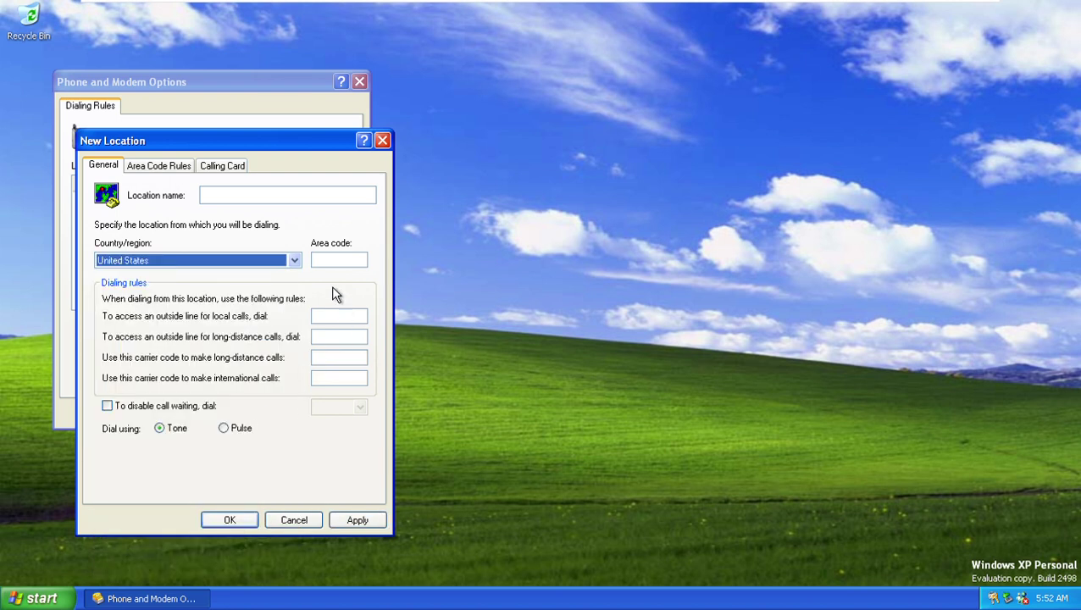
{"action": "left_click", "coordinate": [326, 265]}
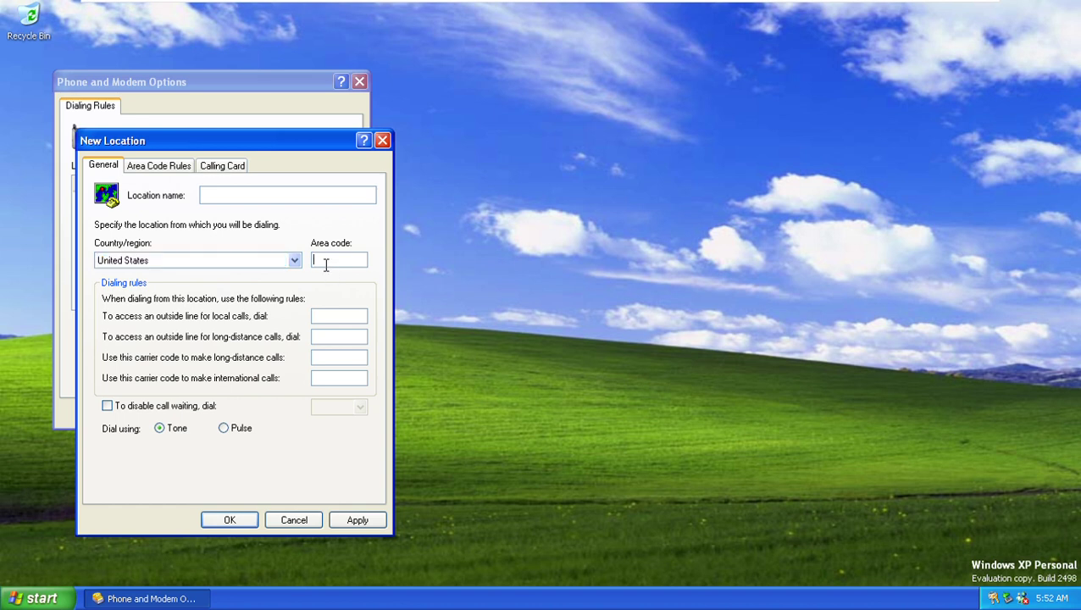
{"action": "type", "text": "12345"}
{"action": "key", "text": "Return"}
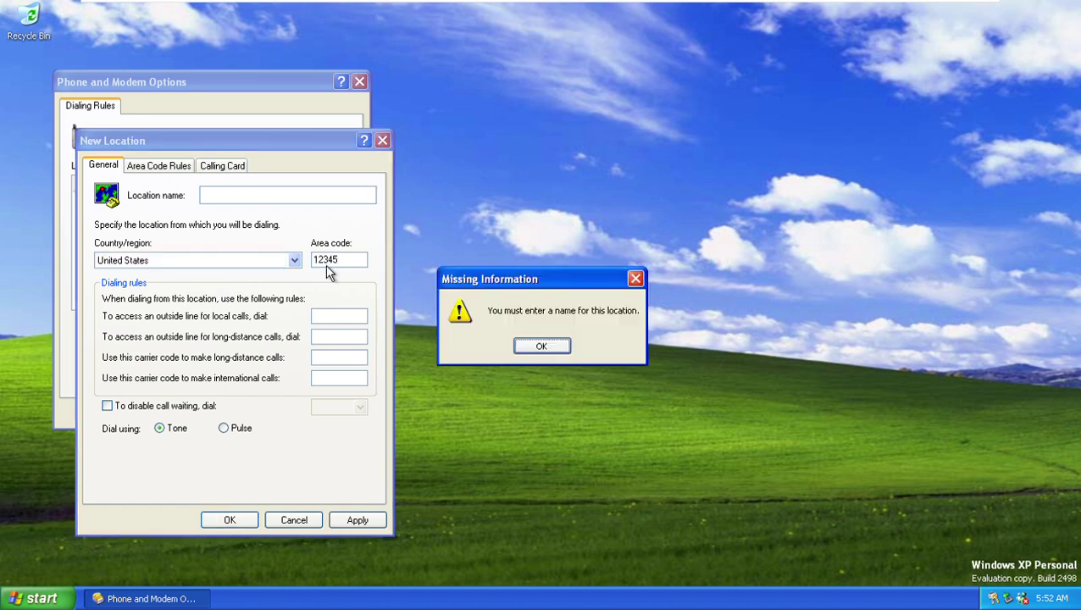
{"action": "left_click", "coordinate": [537, 346]}
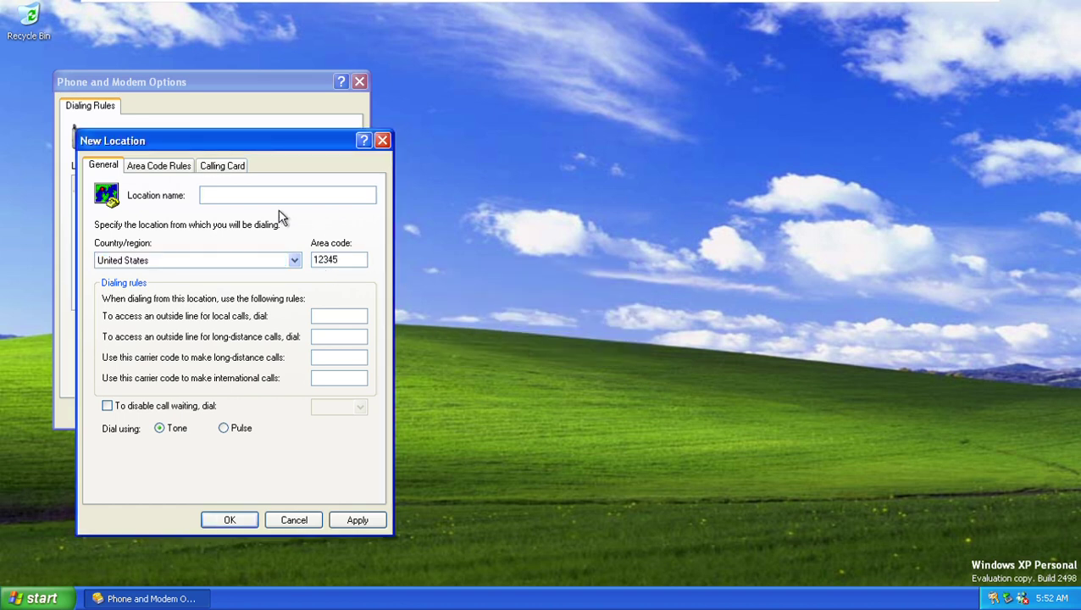
{"action": "type", "text": "New York"}
{"action": "key", "text": "Return"}
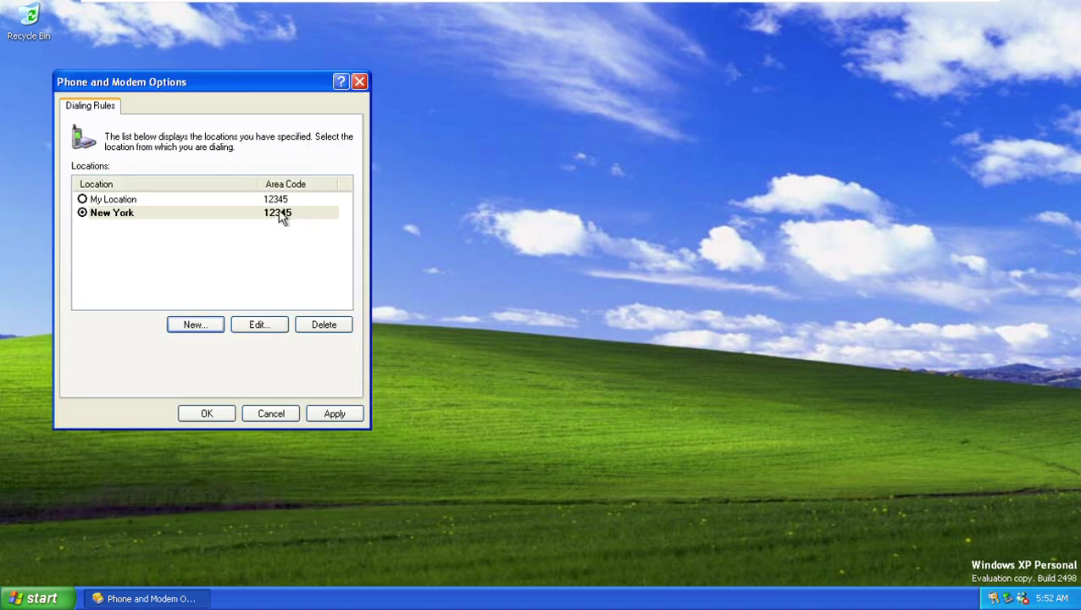
- Review the calling card types offered for the New York location and delete that location
{"action": "left_click", "coordinate": [259, 326]}
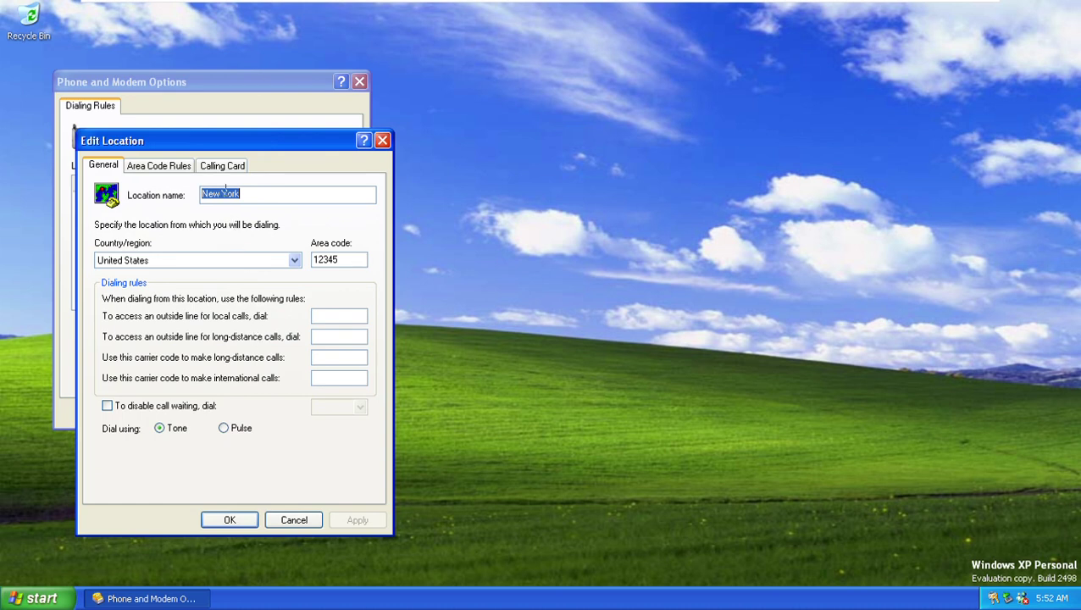
{"action": "left_click", "coordinate": [219, 166]}
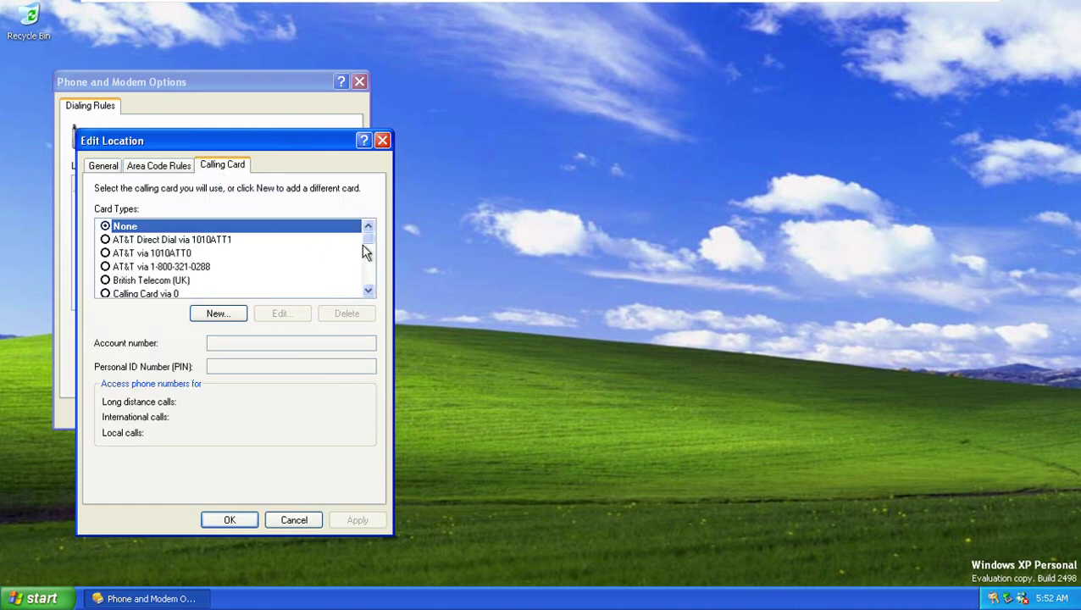
{"action": "left_click_drag", "start_coordinate": [367, 241], "coordinate": [372, 279]}
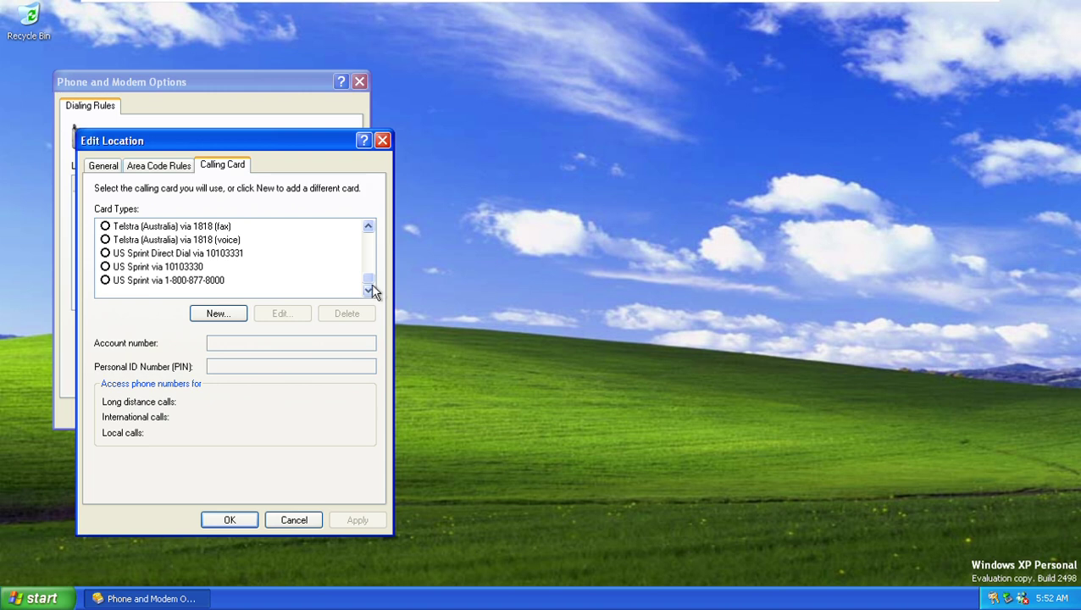
{"action": "left_click", "coordinate": [303, 525]}
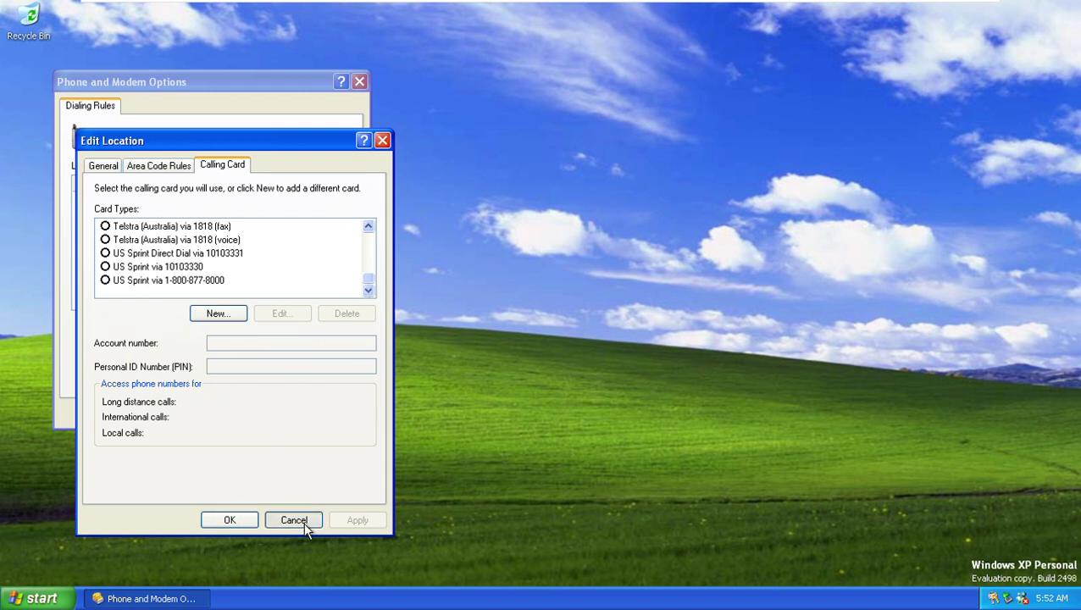
{"action": "left_click", "coordinate": [323, 332]}
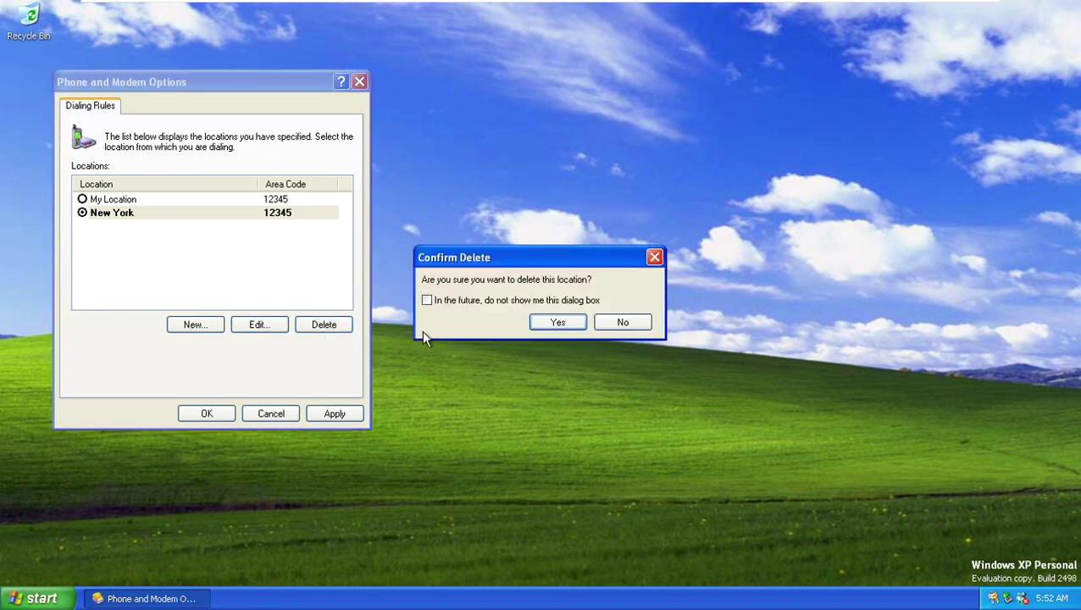
{"action": "left_click", "coordinate": [557, 323]}
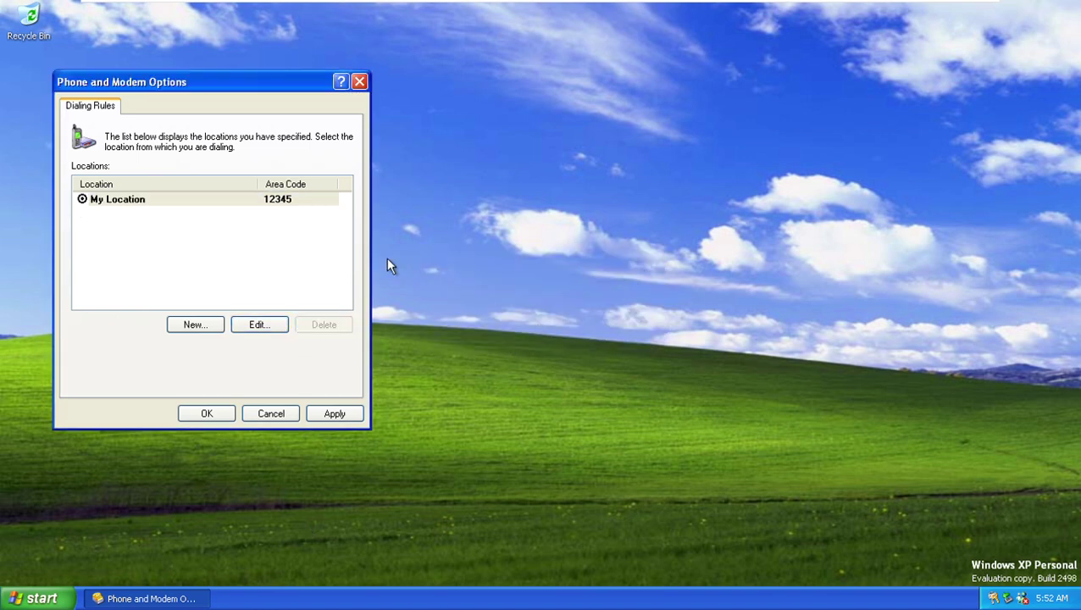
- Check the settings of My Location without editing them and dismiss the phone and modem options
{"action": "double_click", "coordinate": [268, 204]}
{"action": "left_click", "coordinate": [307, 520]}
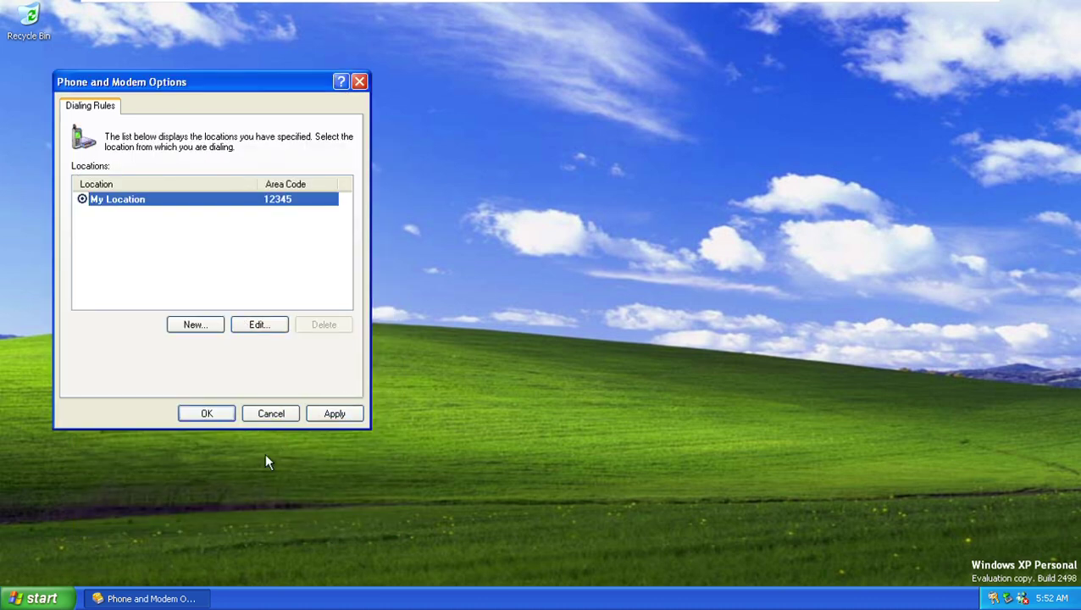
{"action": "left_click", "coordinate": [266, 415]}
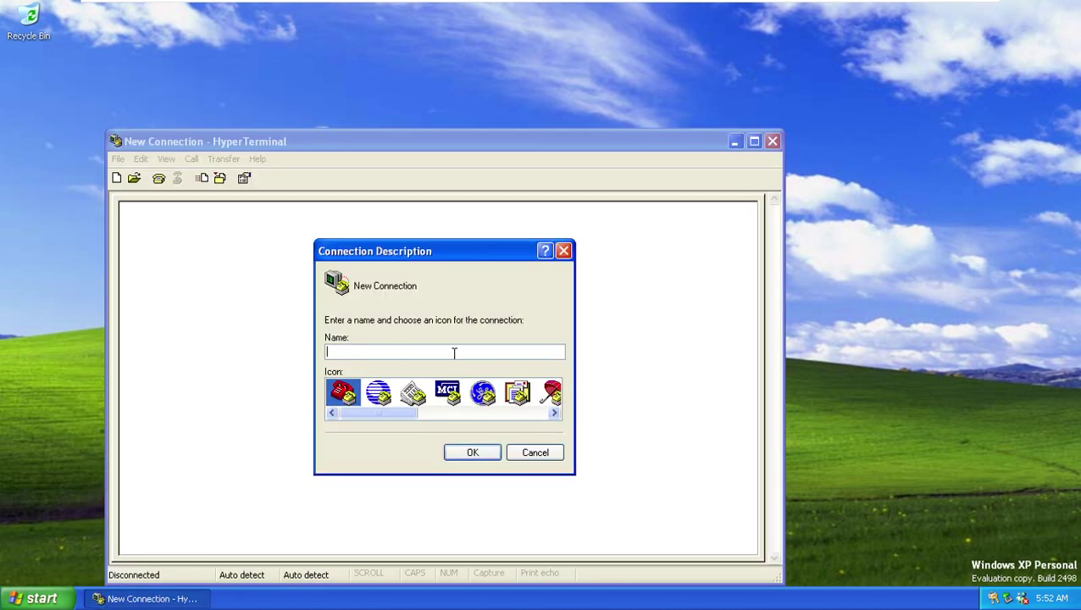
- Browse the available icons for the new connection and return to the first one, the red telephone
{"action": "left_click", "coordinate": [399, 396]}
{"action": "key", "text": "Right"}
{"action": "key", "text": "Right"}
{"action": "key", "text": "Right"}
{"action": "key", "text": "Right"}
{"action": "key", "text": "Right"}
{"action": "key", "text": "Right"}
{"action": "key", "text": "Right"}
{"action": "key", "text": "Right"}
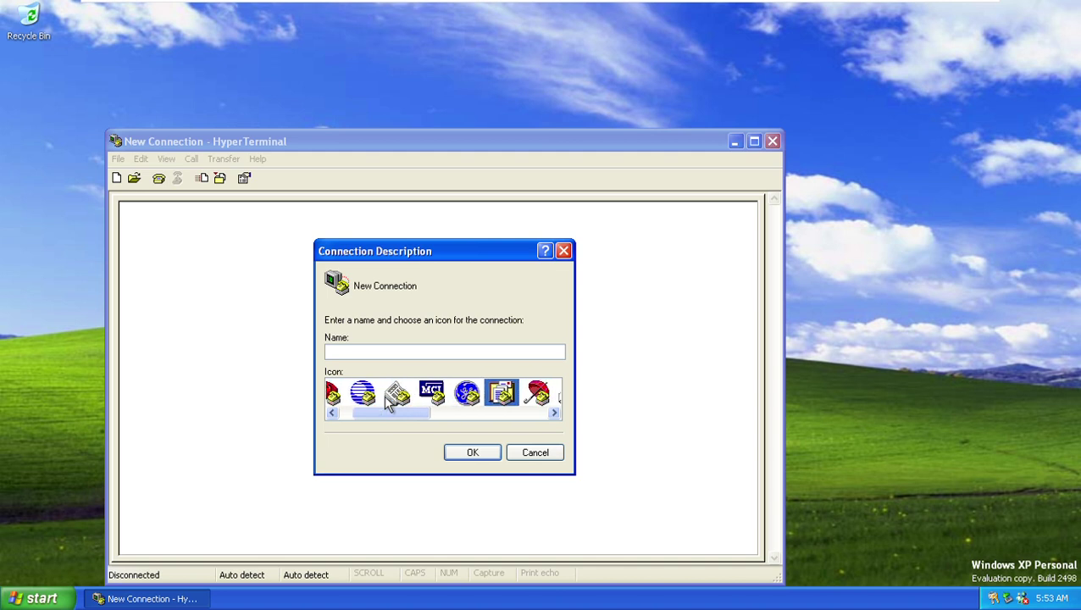
{"action": "key", "text": "Right"}
{"action": "key", "text": "Left"}
{"action": "key", "text": "Left"}
{"action": "key", "text": "Left"}
{"action": "key", "text": "Left"}
{"action": "key", "text": "Left"}
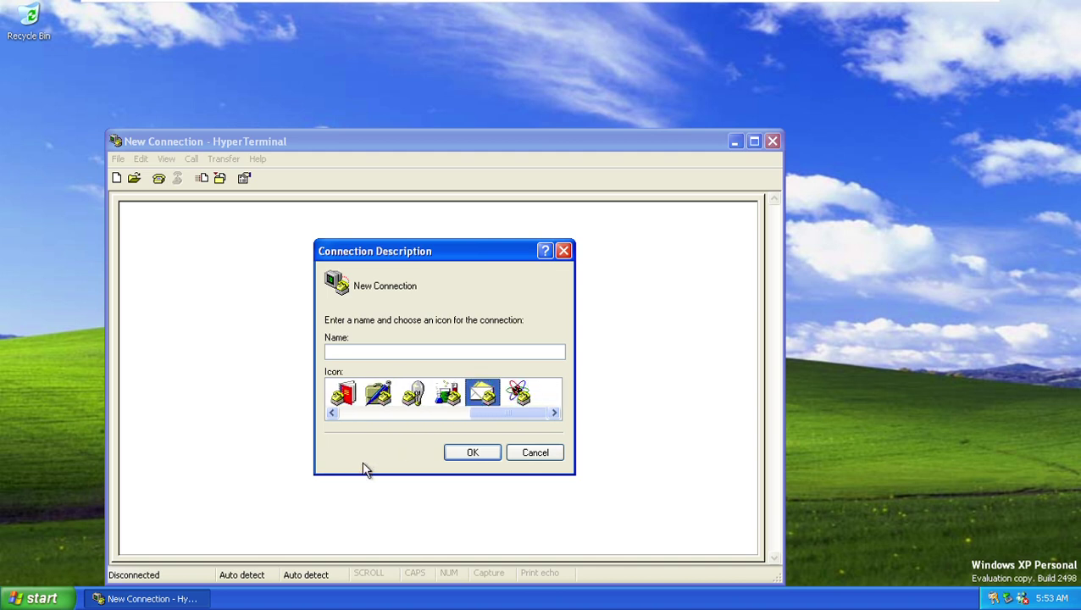
{"action": "key", "text": "Left"}
{"action": "key", "text": "Left"}
{"action": "key", "text": "Left"}
{"action": "key", "text": "Left"}
{"action": "key", "text": "Left"}
{"action": "key", "text": "Left"}
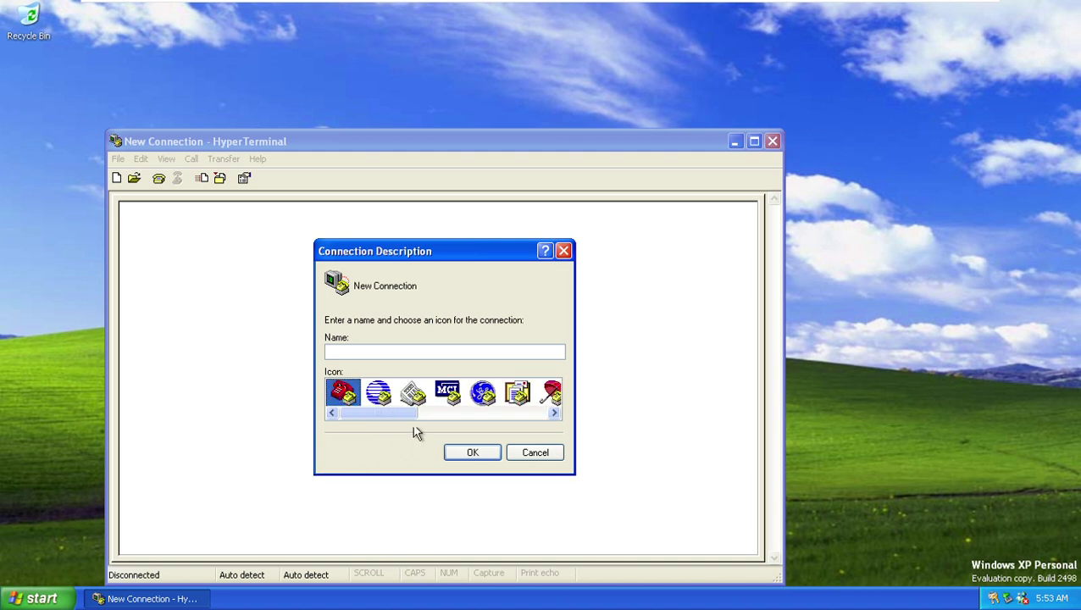
- Name the new connection 12345 and accept its connection settings to connect
{"action": "left_click", "coordinate": [442, 349]}
{"action": "type", "text": "12345"}
{"action": "key", "text": "Return"}
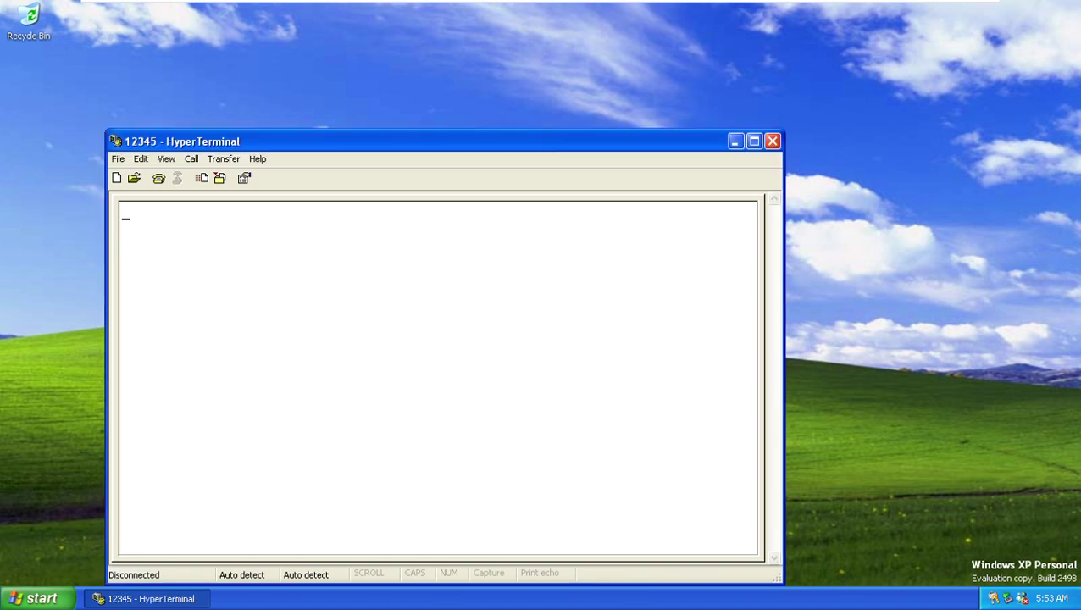
{"action": "key", "text": "Return"}
{"action": "key", "text": "Return"}
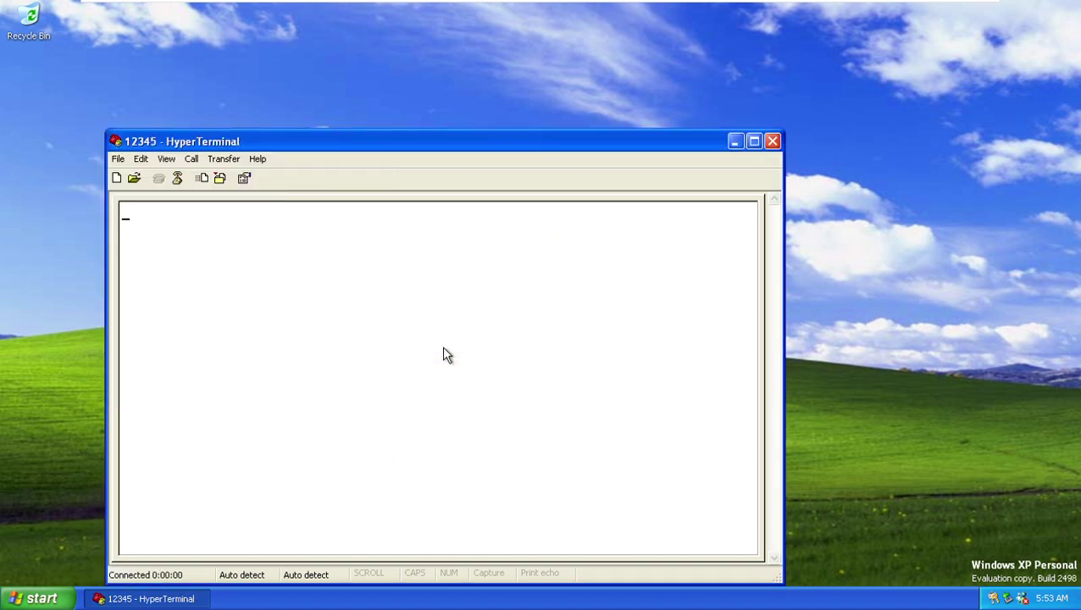
- Disconnect the 12345 session and close HyperTerminal without saving the connection
{"action": "key", "text": "alt+F4"}
{"action": "left_click", "coordinate": [561, 347]}
{"action": "key", "text": "alt+F4"}
{"action": "key", "text": "Tab"}
{"action": "key", "text": "Return"}
{"action": "key", "text": "alt+F4"}
{"action": "key", "text": "Return"}
{"action": "key", "text": "super"}
{"action": "key", "text": "Escape"}
{"action": "key", "text": "Tab"}
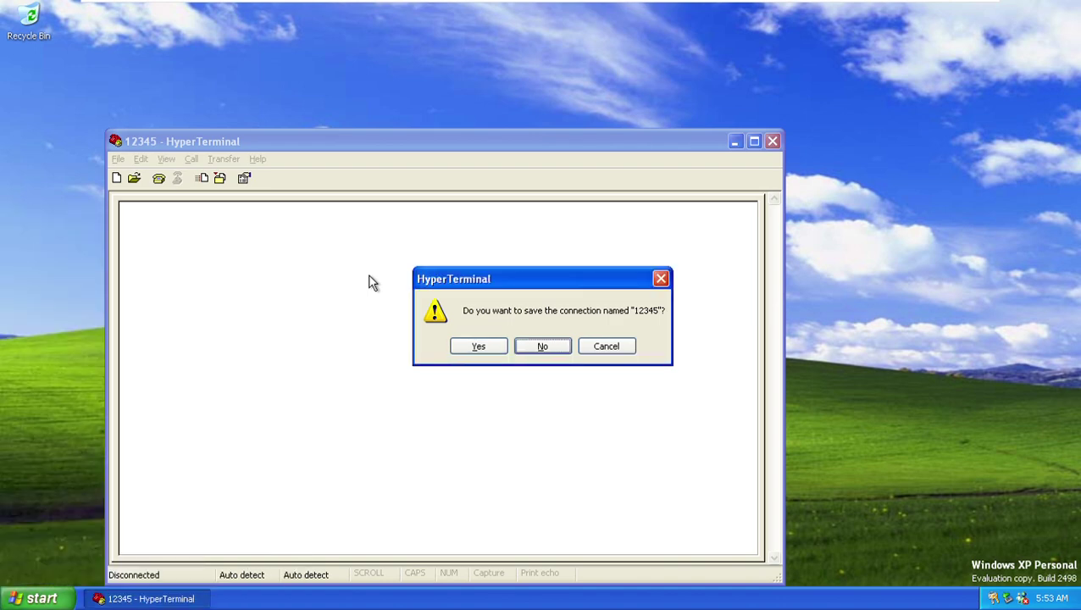
{"action": "key", "text": "Return"}
{"action": "key", "text": "super"}
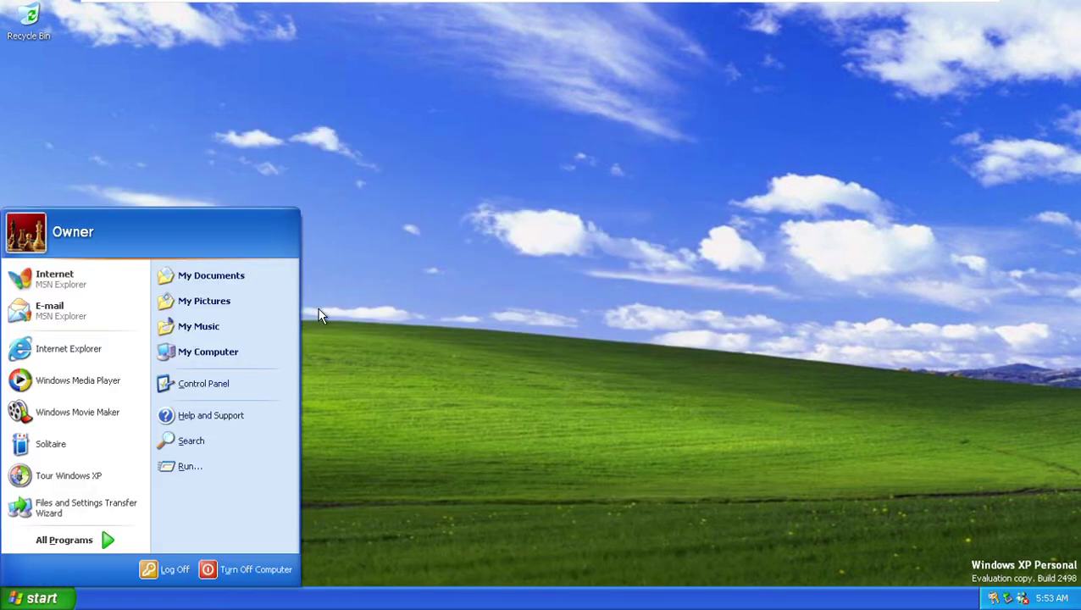
{"action": "left_click", "coordinate": [105, 540]}
{"action": "mouse_move", "coordinate": [202, 396]}
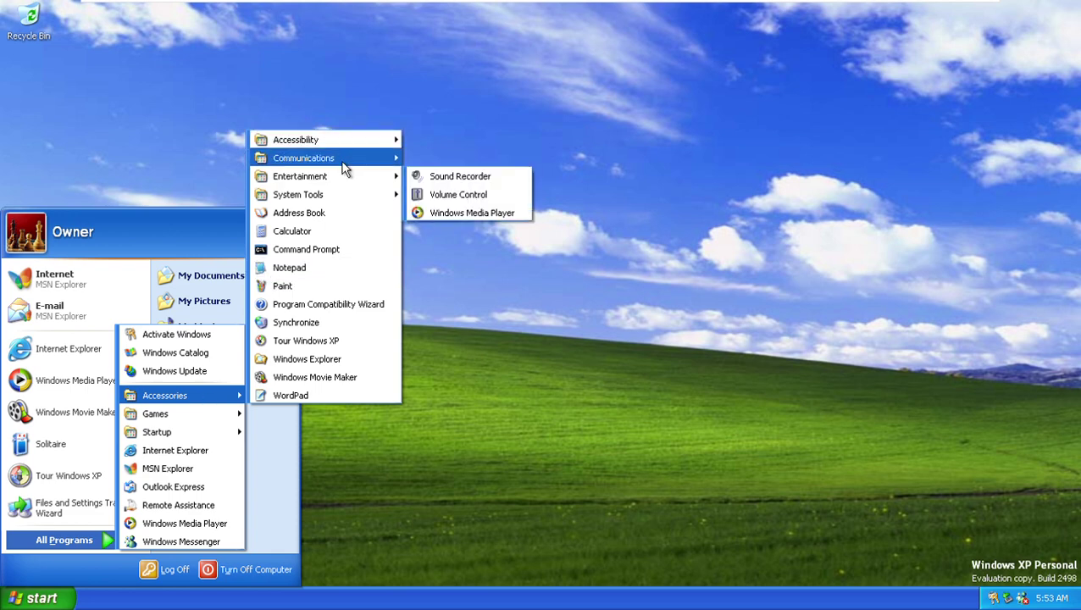
{"action": "mouse_move", "coordinate": [342, 167]}
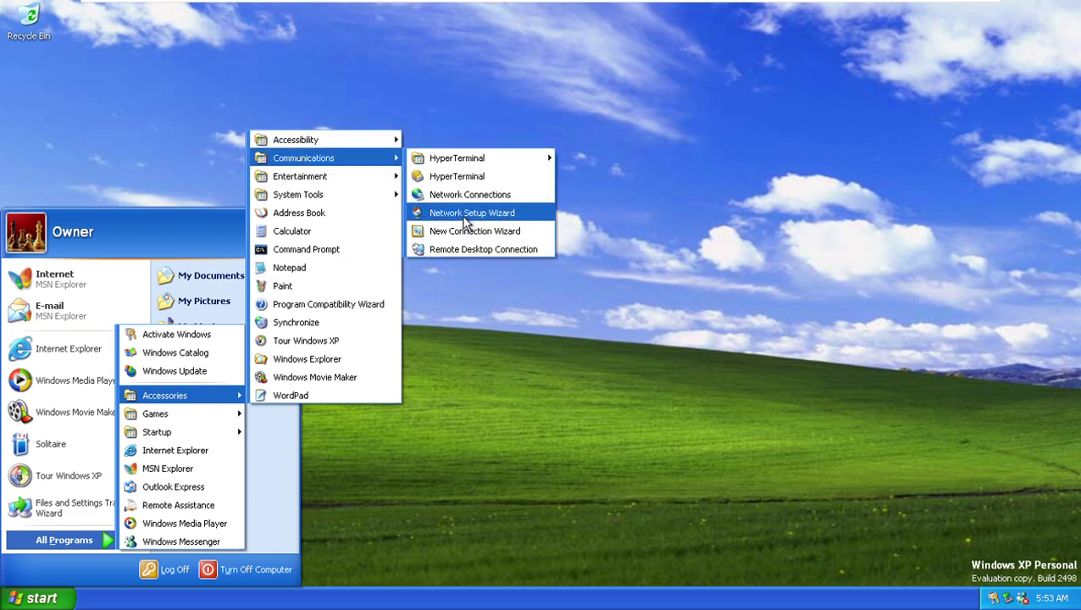
{"action": "right_click", "coordinate": [468, 335]}
- Launch Narrator from the Accessibility accessories, dismiss its introductory message and keep it running
{"action": "key", "text": "super"}
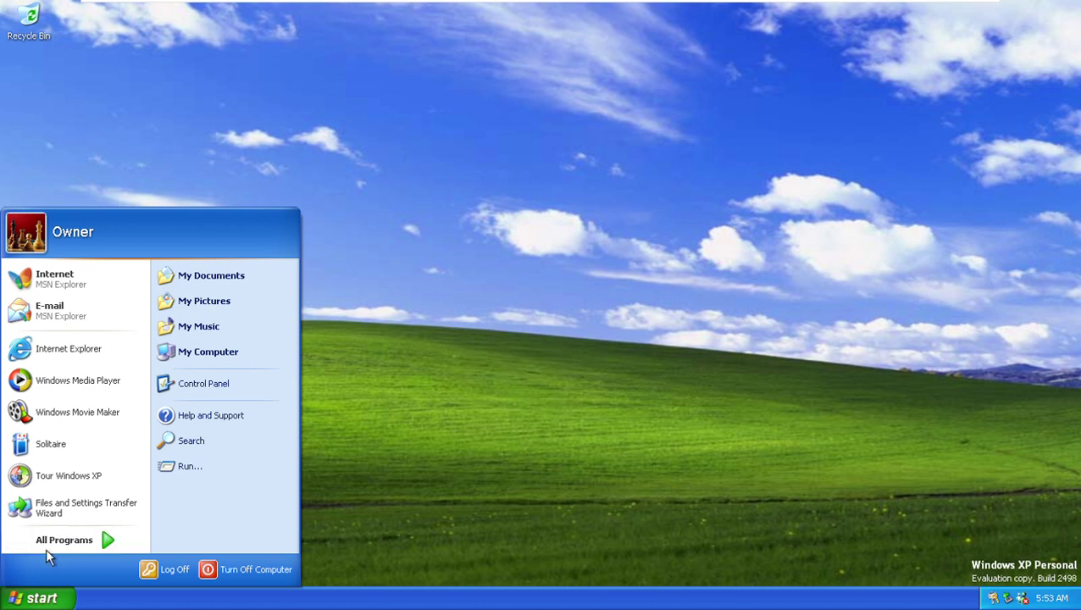
{"action": "mouse_move", "coordinate": [51, 542]}
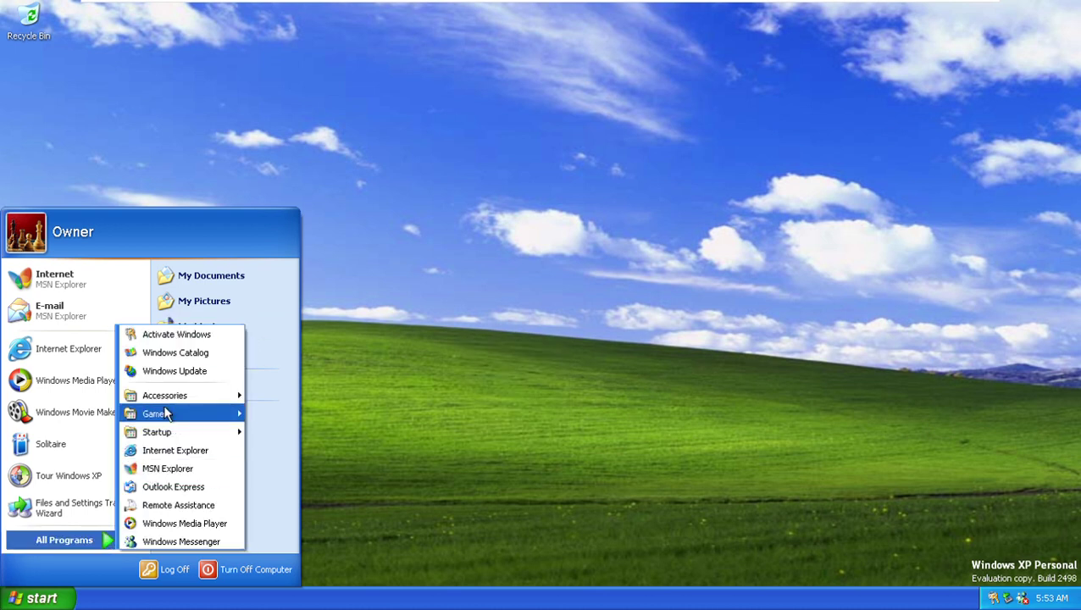
{"action": "mouse_move", "coordinate": [212, 395]}
{"action": "mouse_move", "coordinate": [330, 142]}
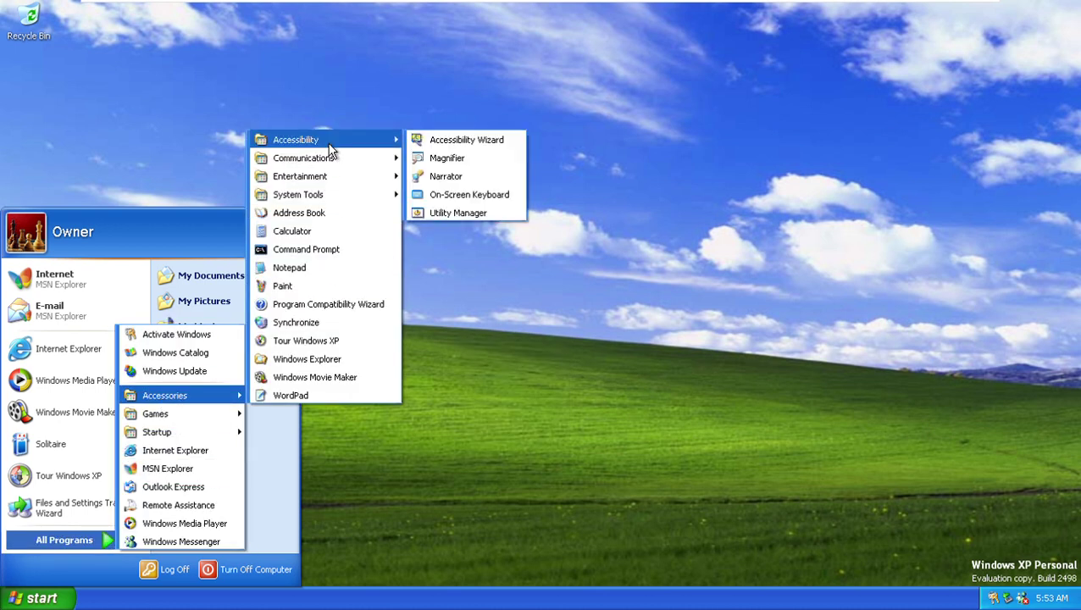
{"action": "left_click", "coordinate": [440, 178]}
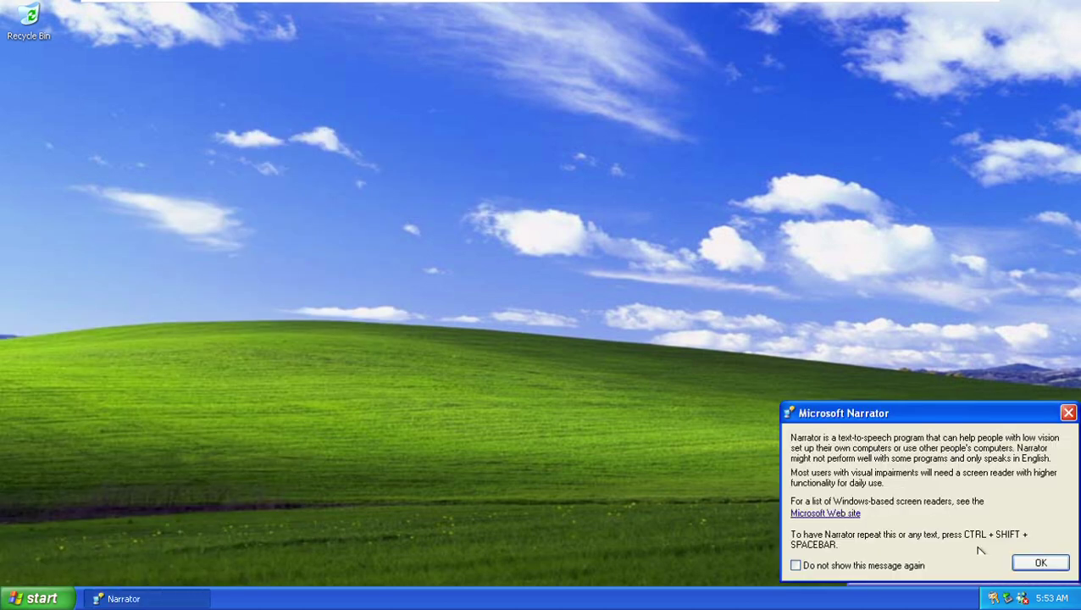
{"action": "left_click", "coordinate": [1016, 568]}
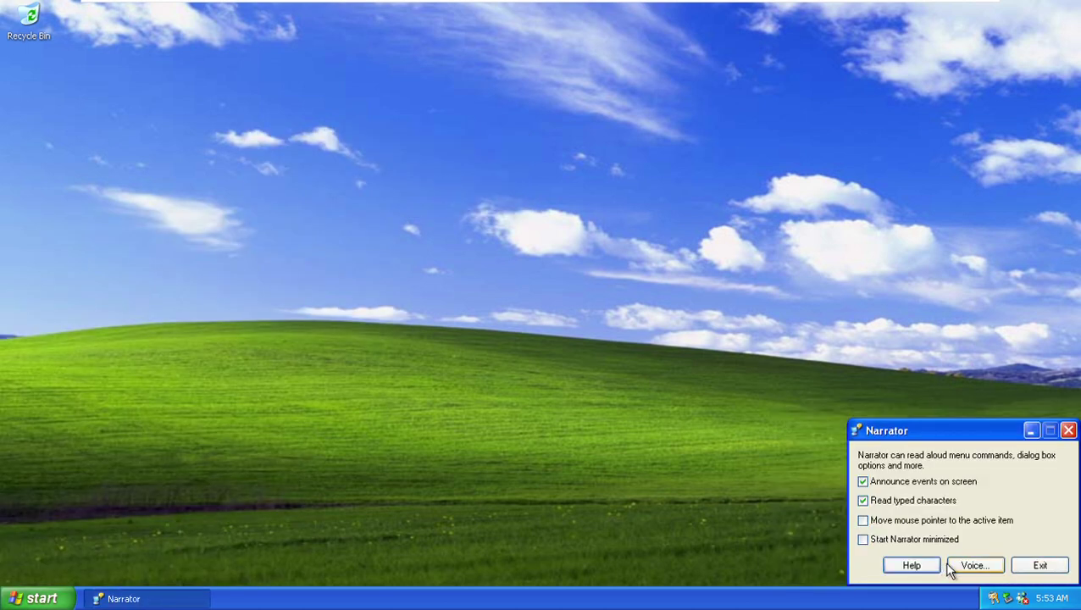
{"action": "left_click", "coordinate": [1040, 566]}
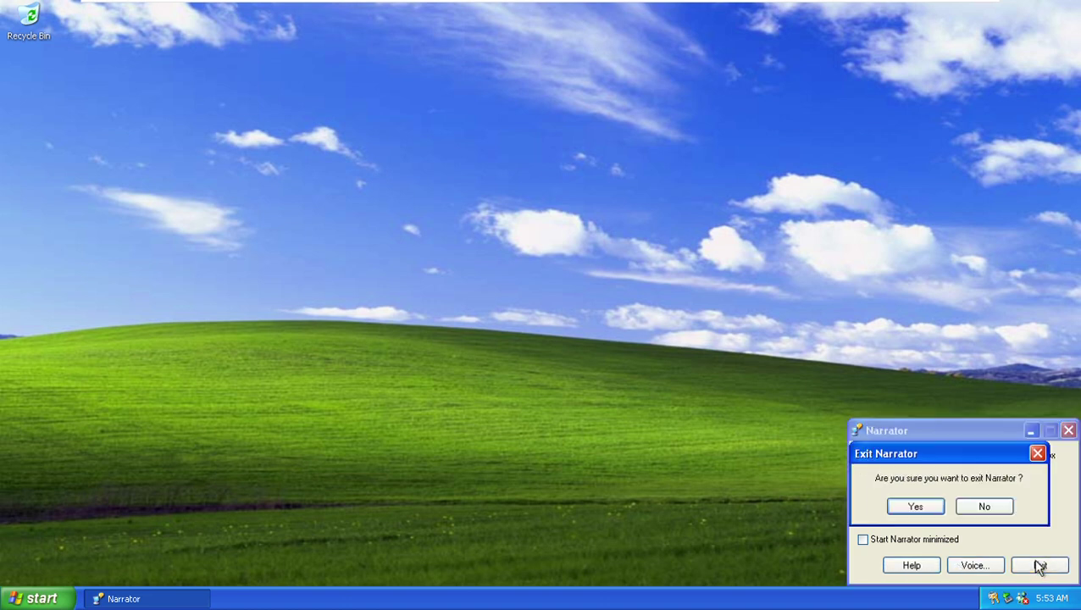
{"action": "left_click", "coordinate": [978, 508]}
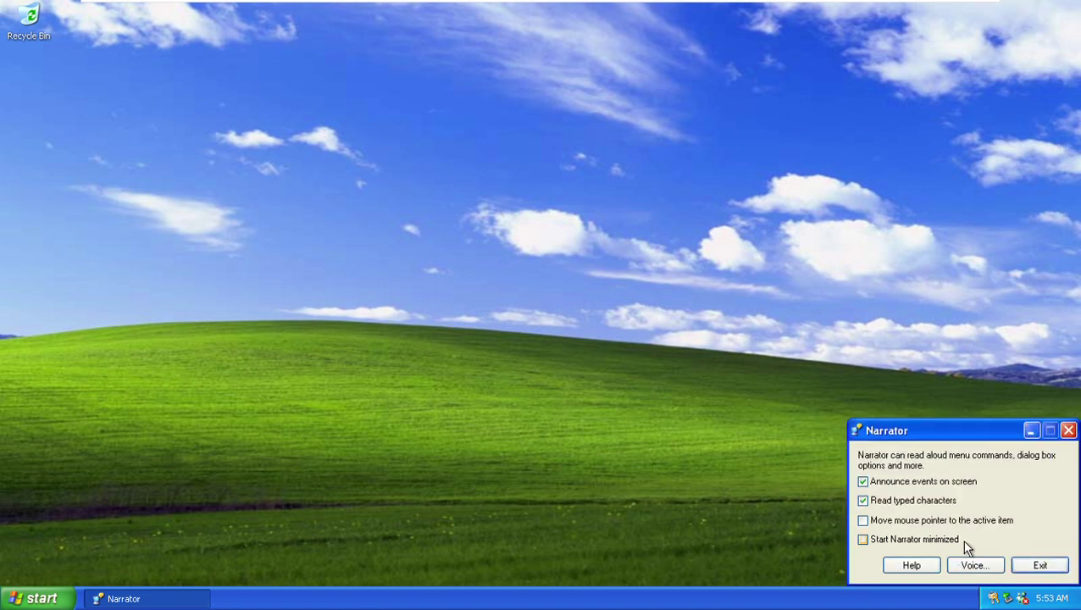
- Set Narrator's Microsoft Sam voice to speed 8, volume 5 and pitch 5, and accept the voice settings
{"action": "left_click", "coordinate": [973, 565]}
{"action": "left_click", "coordinate": [911, 495]}
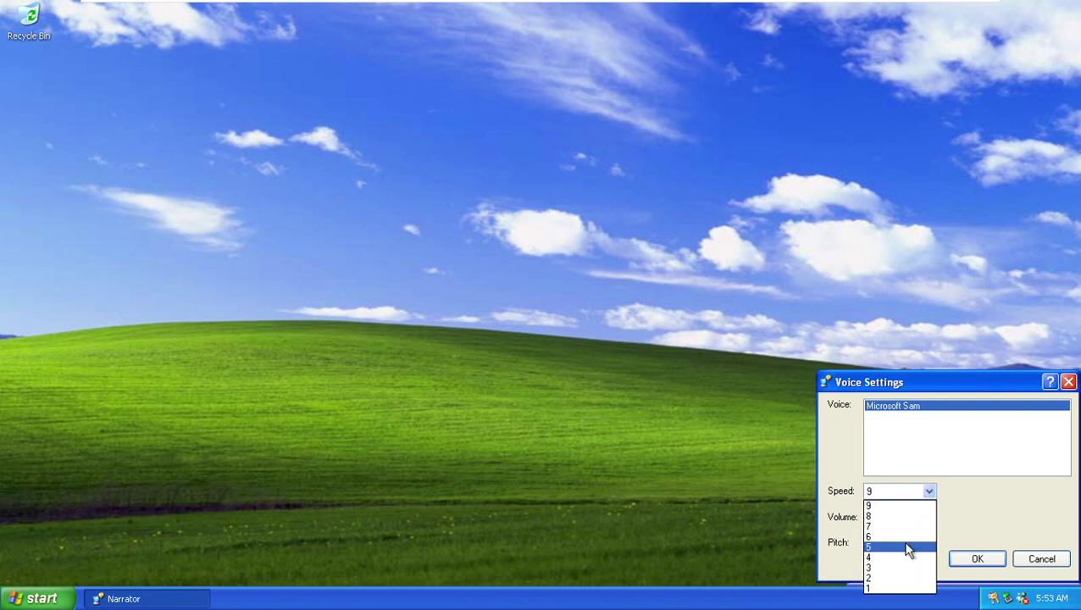
{"action": "left_click", "coordinate": [905, 547]}
{"action": "left_click", "coordinate": [898, 520]}
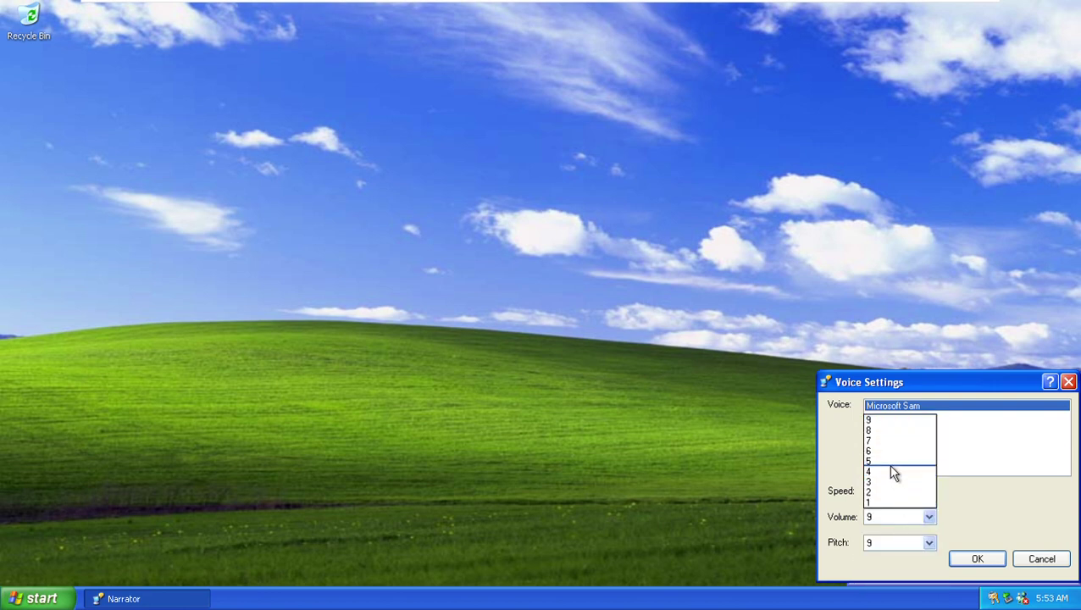
{"action": "left_click", "coordinate": [896, 460]}
{"action": "left_click", "coordinate": [904, 549]}
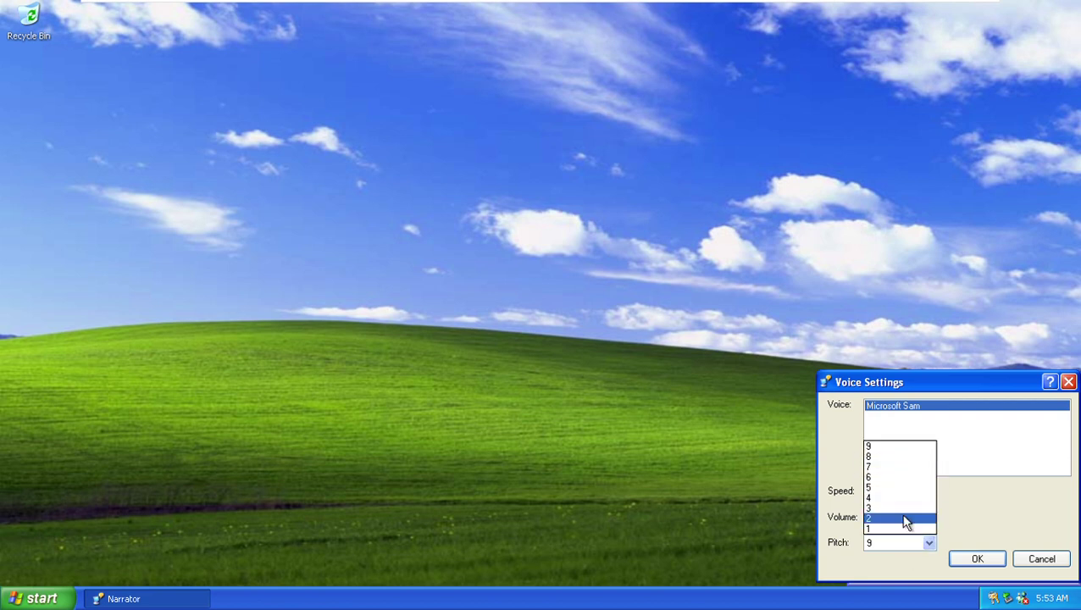
{"action": "left_click", "coordinate": [900, 489]}
{"action": "left_click", "coordinate": [901, 494]}
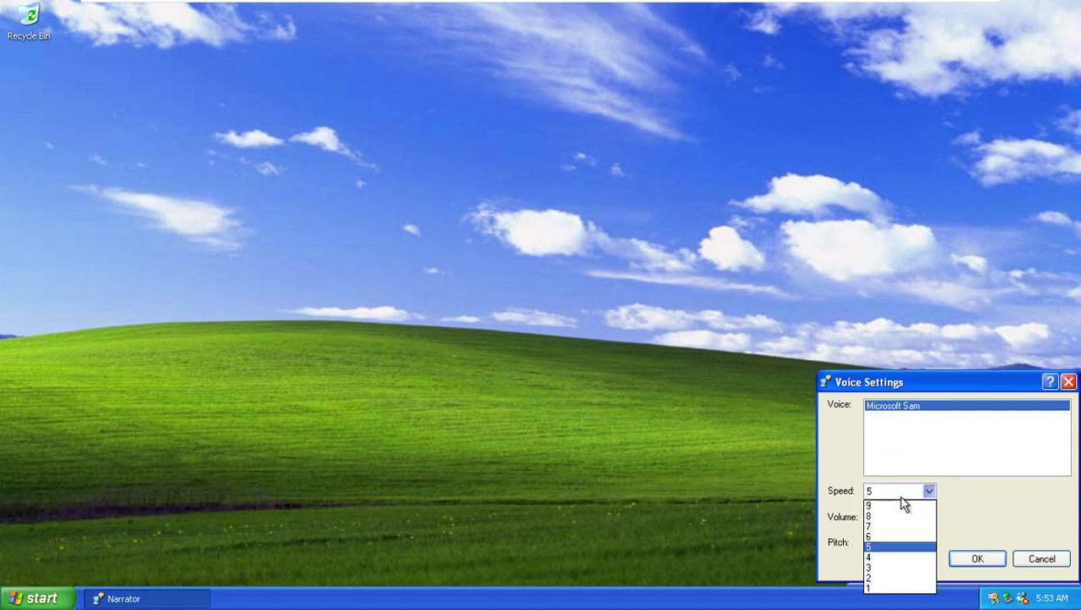
{"action": "left_click", "coordinate": [888, 526]}
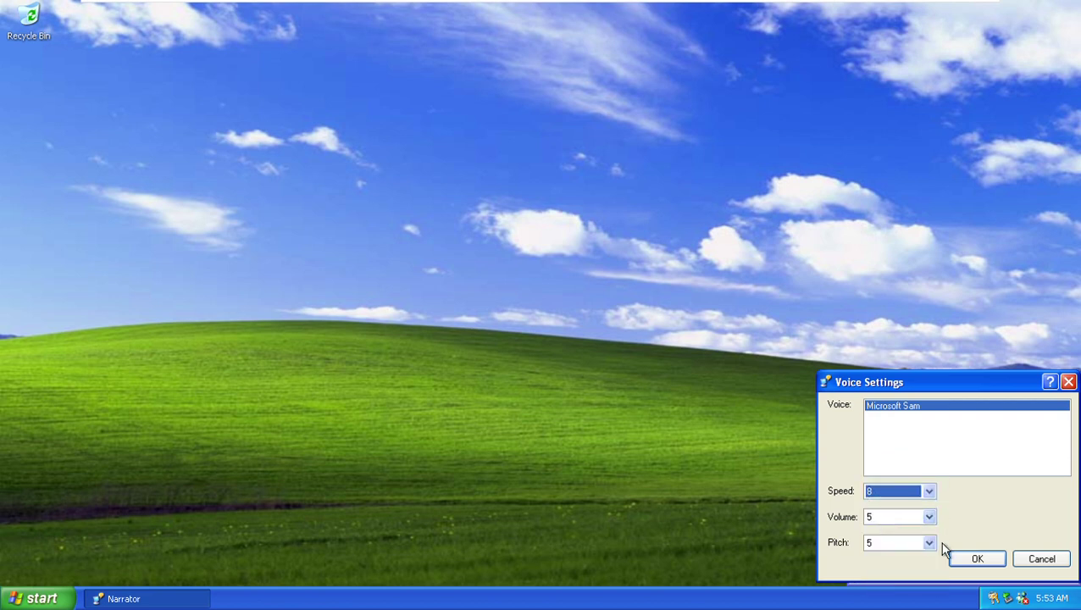
{"action": "left_click", "coordinate": [955, 559]}
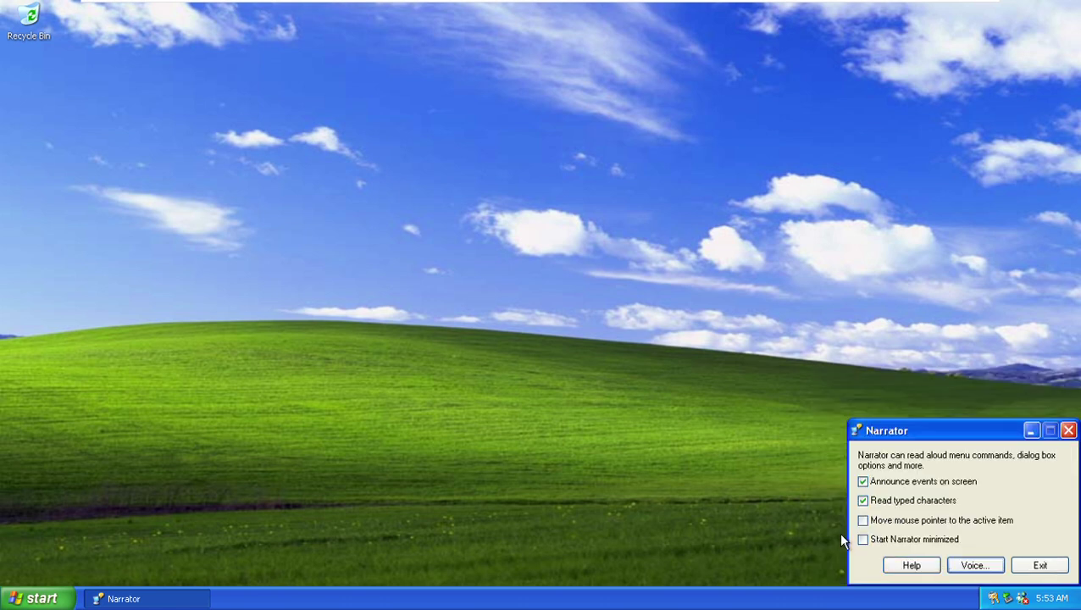
- Exit Narrator and confirm closing it
{"action": "left_click", "coordinate": [41, 598]}
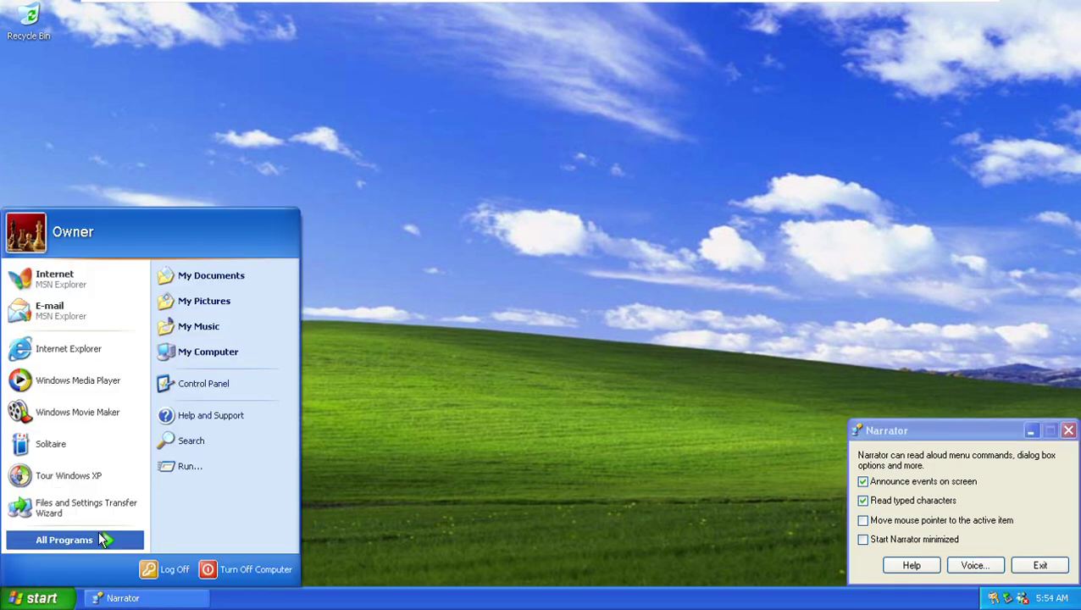
{"action": "left_click", "coordinate": [1039, 567]}
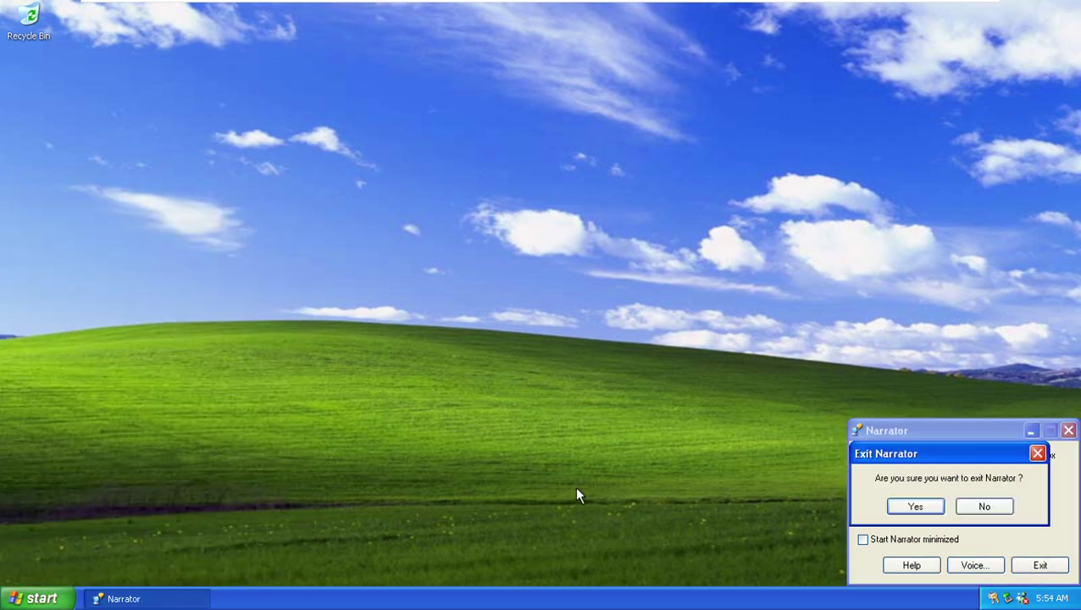
{"action": "key", "text": "Return"}
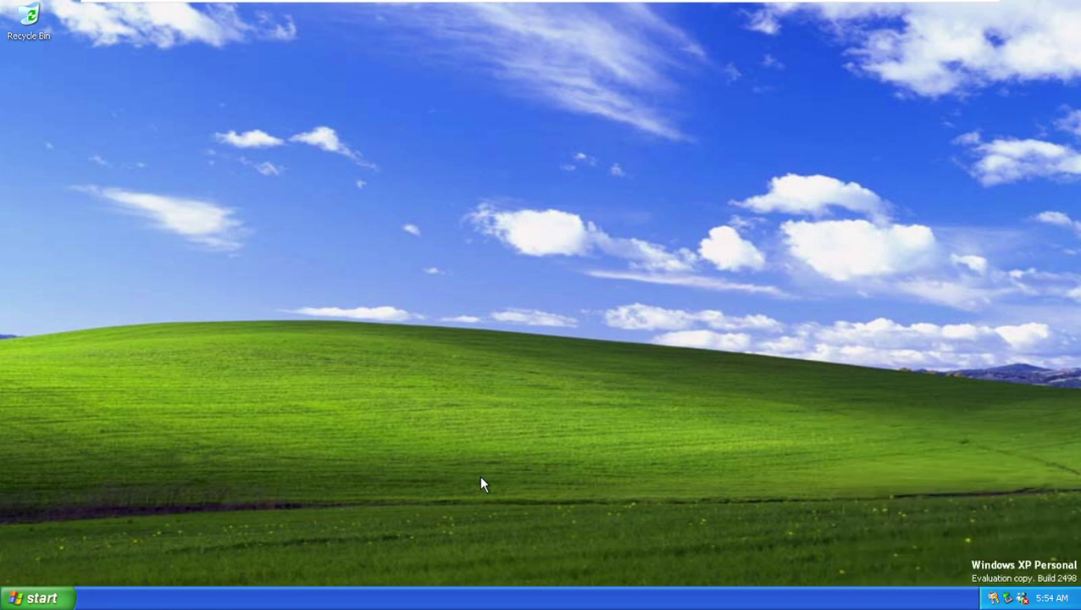
- Launch On-Screen Keyboard from the Accessibility accessories and dismiss its introductory message
{"action": "left_click", "coordinate": [38, 598]}
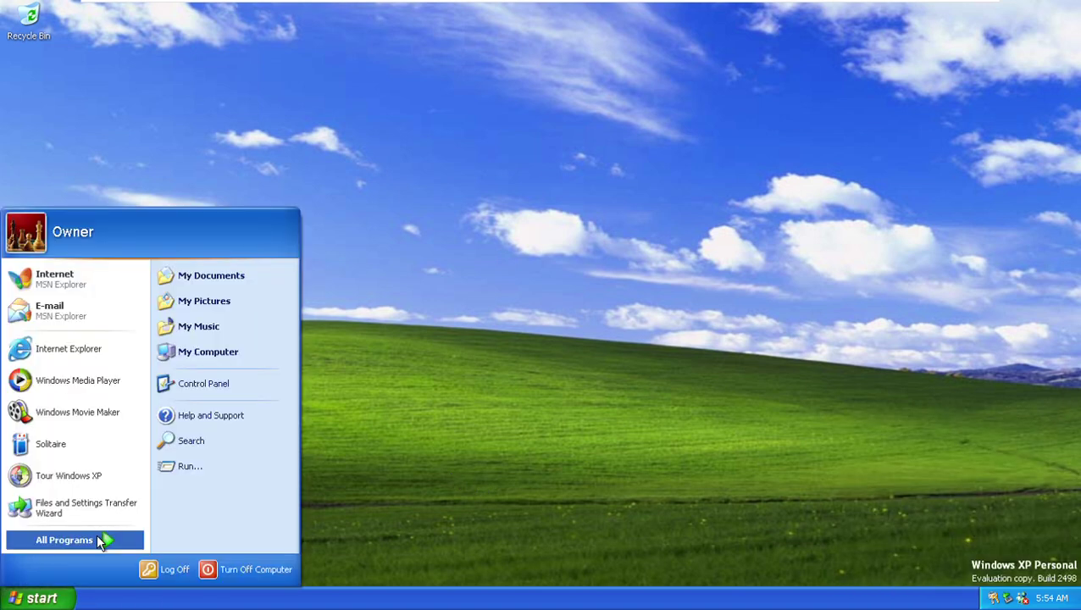
{"action": "mouse_move", "coordinate": [97, 539]}
{"action": "mouse_move", "coordinate": [179, 391]}
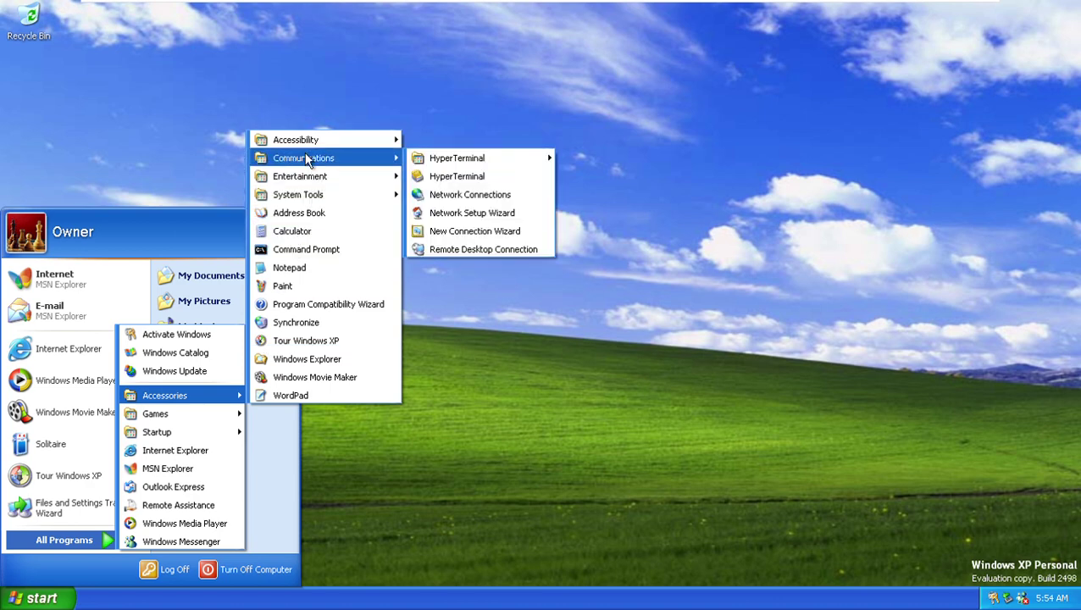
{"action": "mouse_move", "coordinate": [300, 142]}
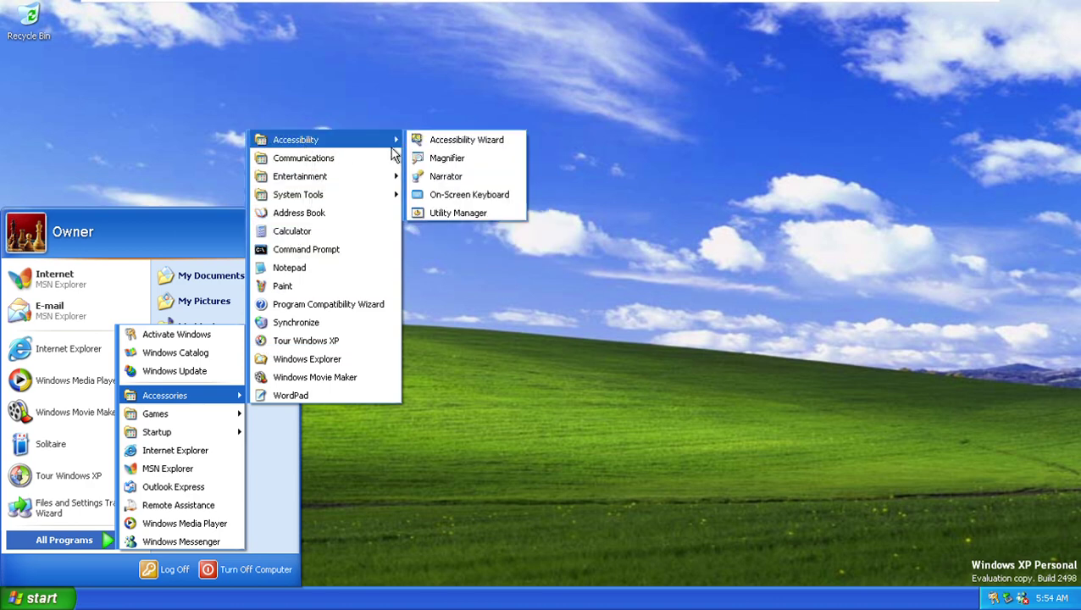
{"action": "left_click", "coordinate": [450, 187]}
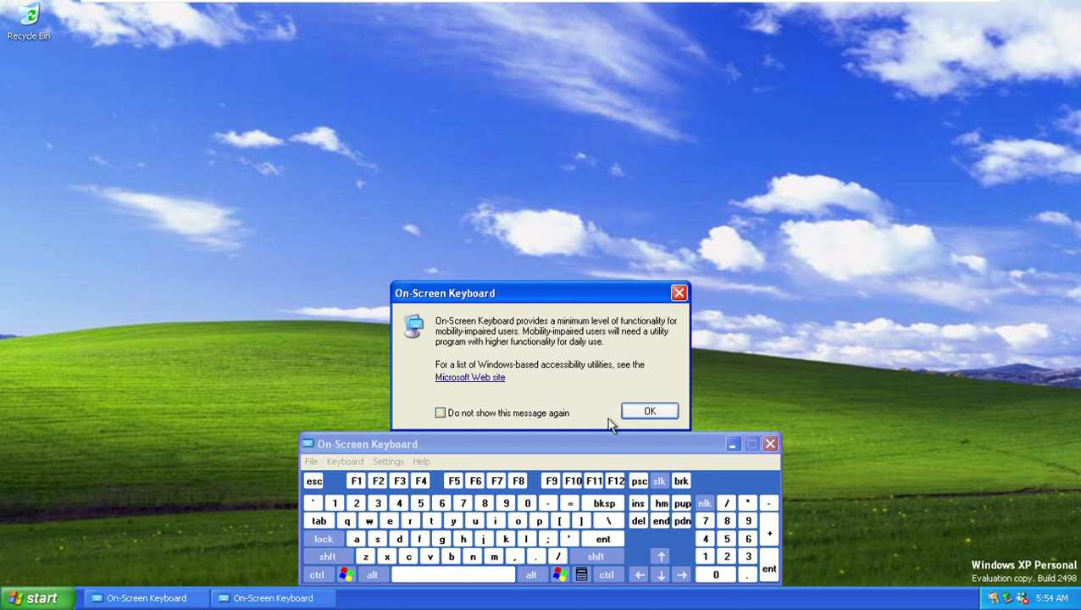
{"action": "left_click", "coordinate": [636, 414]}
- Toggle the on-screen keyboard's left Shift key on and off several times, leaving it released
{"action": "left_click", "coordinate": [321, 559]}
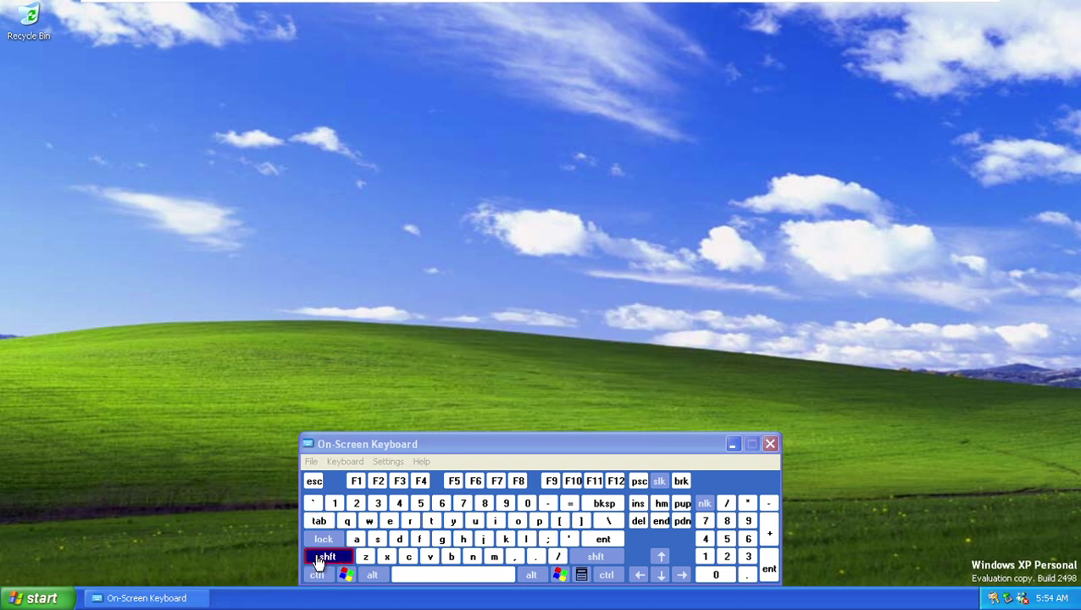
{"action": "left_click", "coordinate": [319, 560]}
{"action": "left_click", "coordinate": [320, 560]}
{"action": "left_click", "coordinate": [320, 559]}
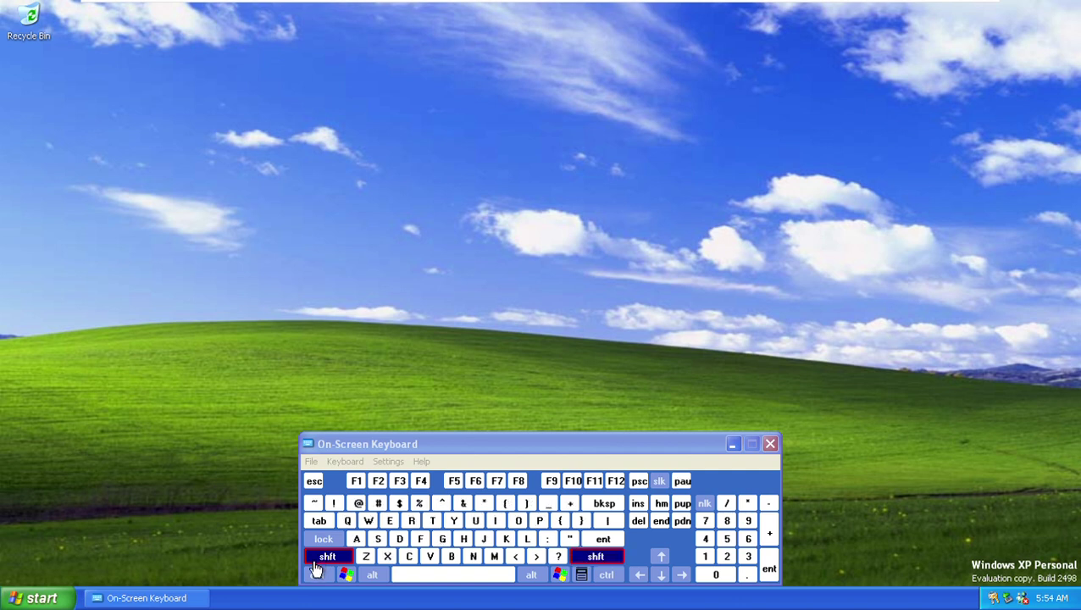
{"action": "left_click", "coordinate": [317, 562]}
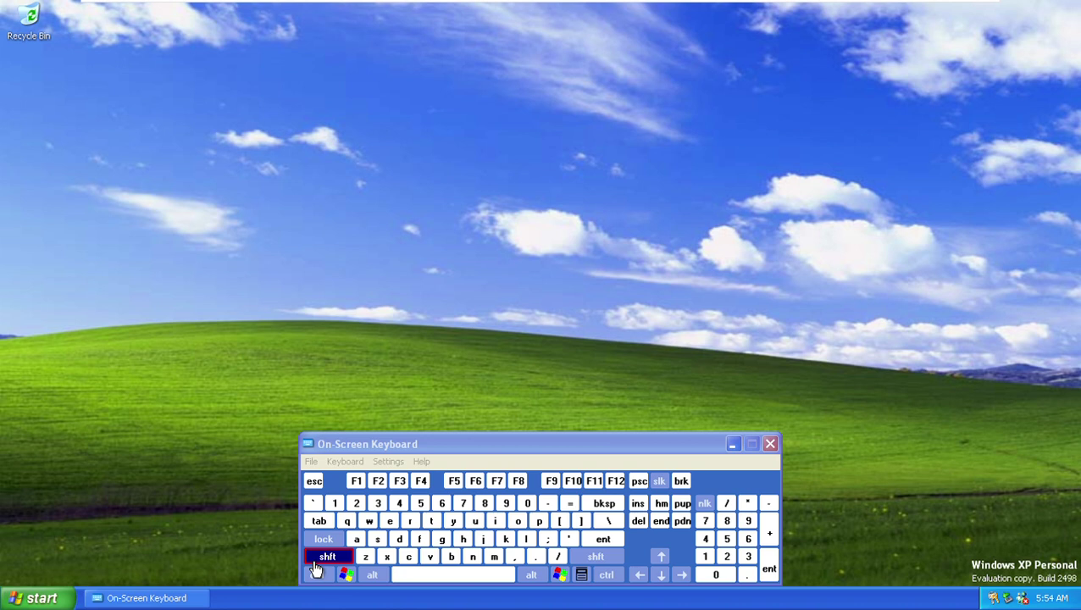
{"action": "left_click", "coordinate": [315, 561]}
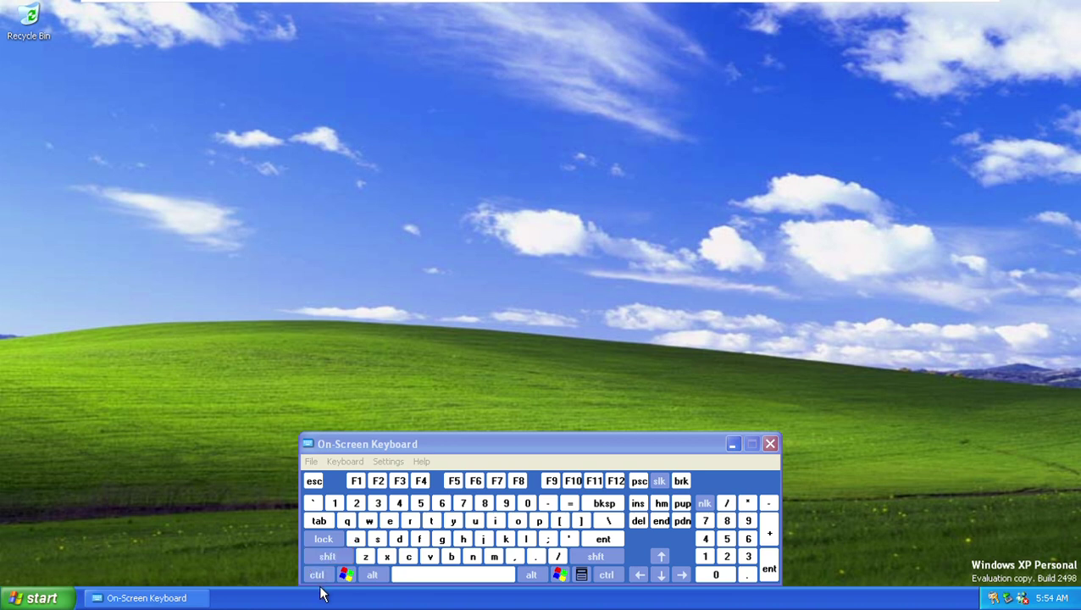
- Try combinations of Ctrl, Alt and F11 on the on-screen keyboard, restoring its window after each attempt
{"action": "left_click", "coordinate": [317, 575]}
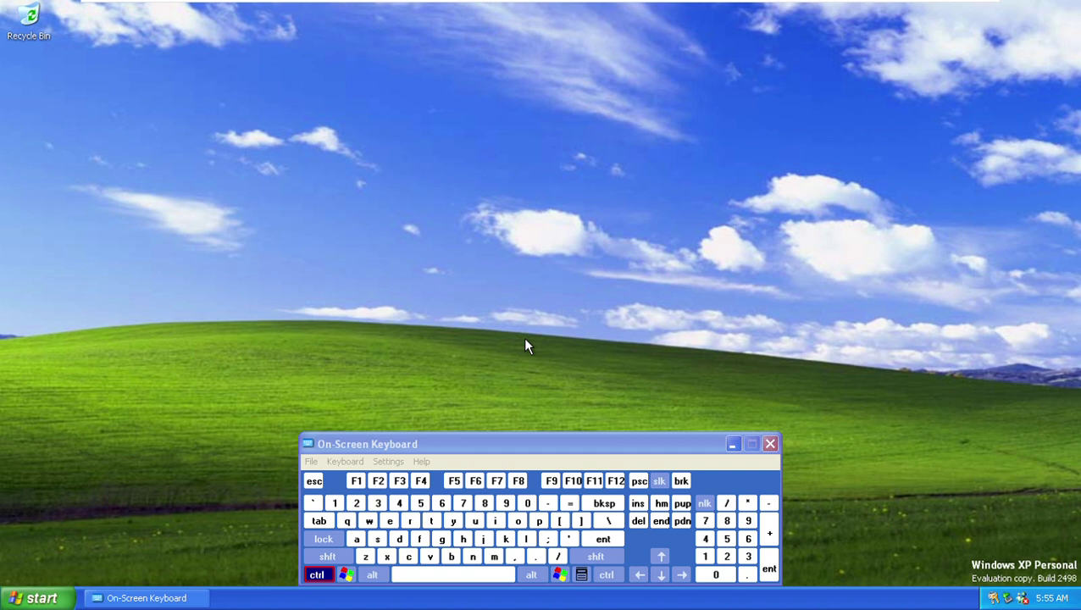
{"action": "left_click", "coordinate": [373, 576]}
{"action": "left_click", "coordinate": [317, 577]}
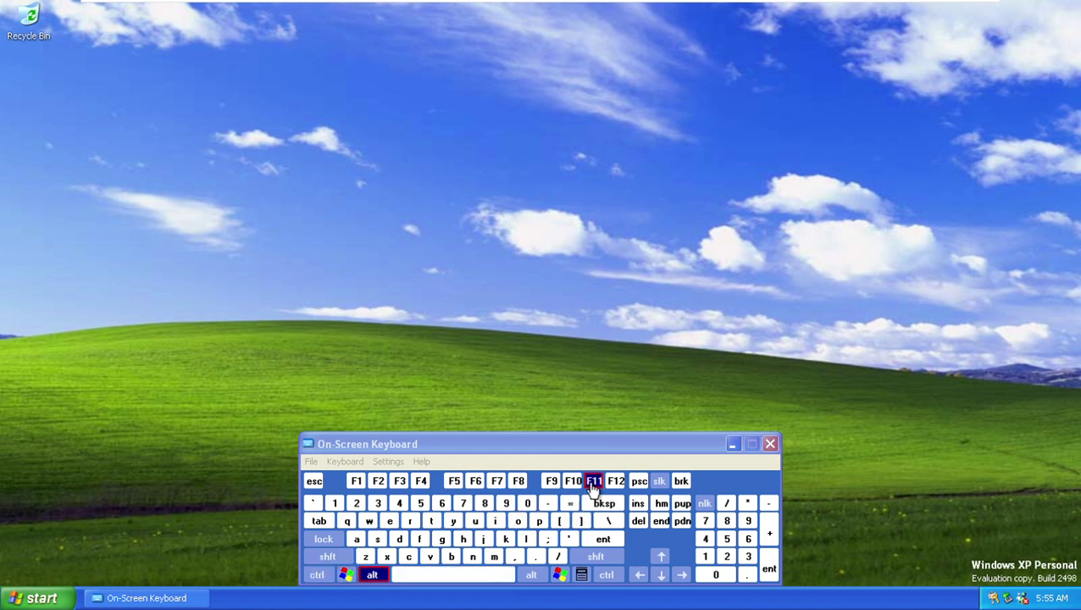
{"action": "left_click", "coordinate": [592, 481]}
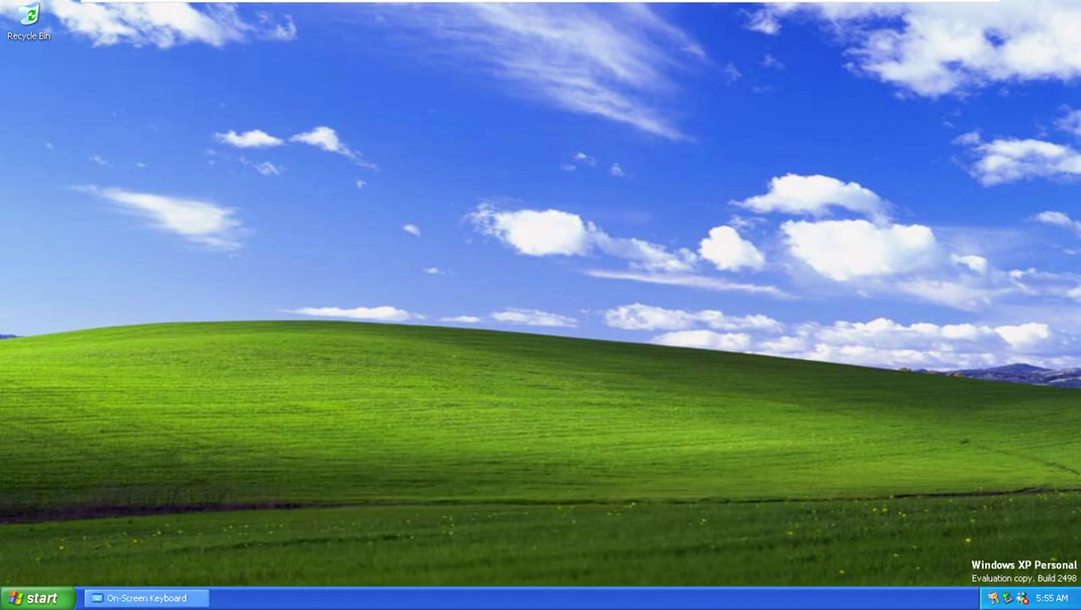
{"action": "left_click", "coordinate": [146, 596]}
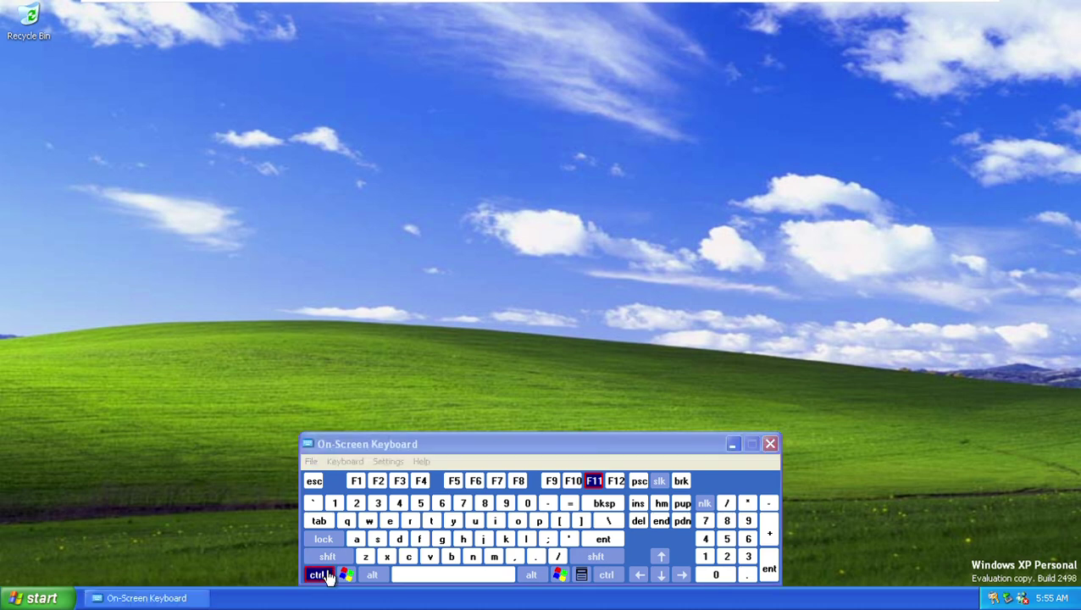
{"action": "left_click", "coordinate": [372, 574]}
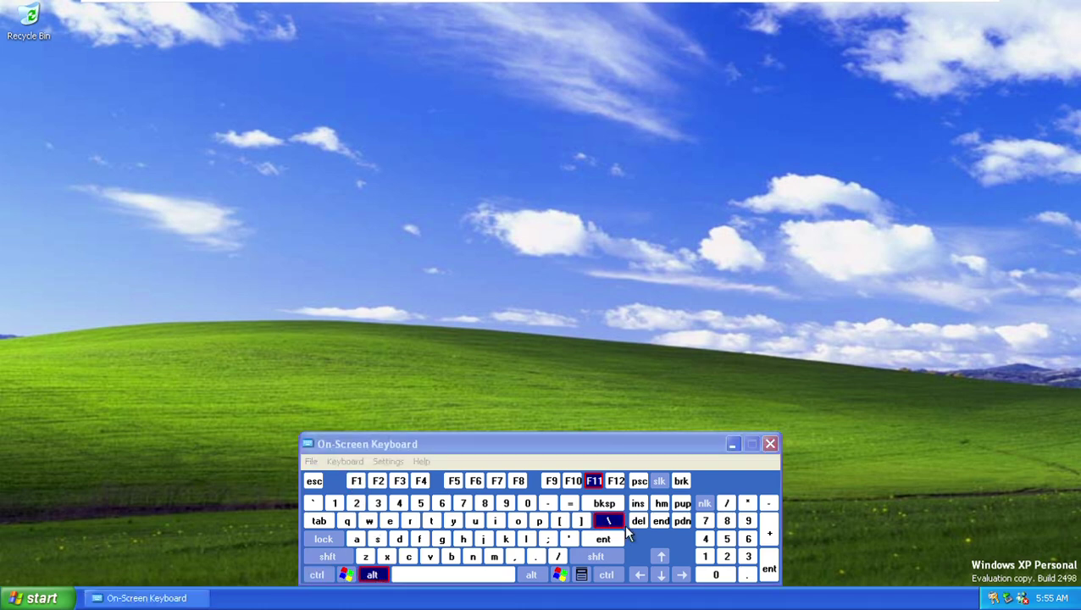
{"action": "left_click", "coordinate": [594, 482]}
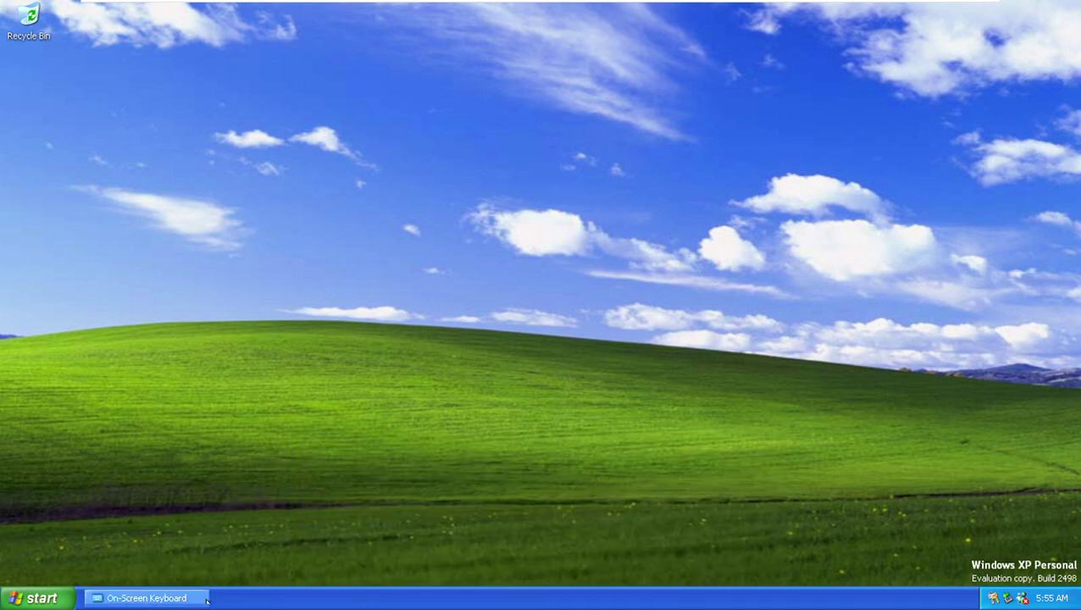
{"action": "left_click", "coordinate": [146, 598]}
- Try combinations of Alt, F1, Ctrl, Shift and 6 on the on-screen keyboard
{"action": "left_click", "coordinate": [372, 575]}
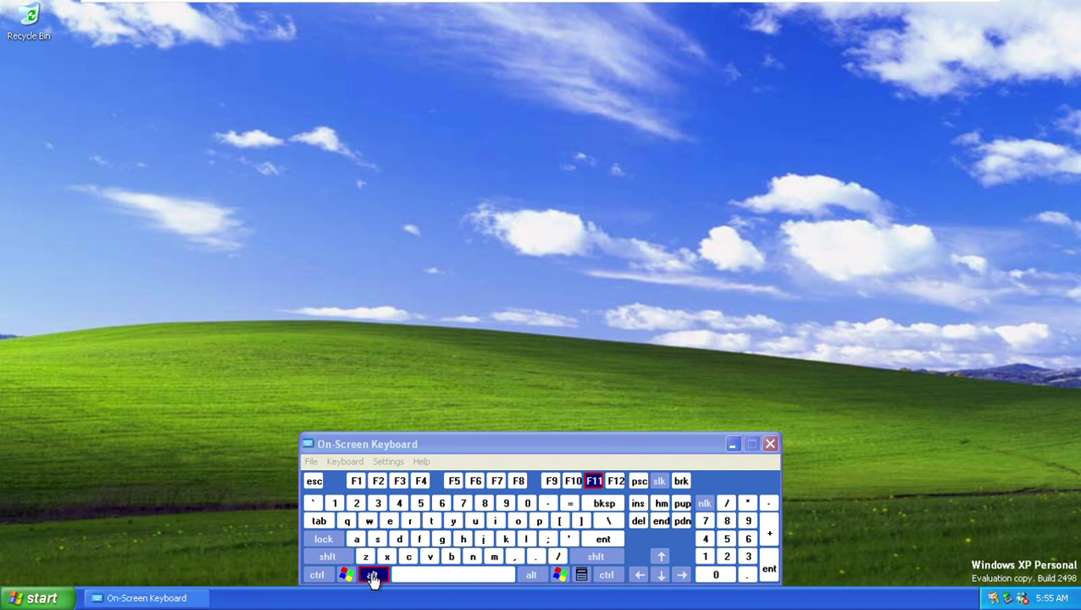
{"action": "left_click", "coordinate": [356, 482]}
{"action": "left_click", "coordinate": [372, 575]}
{"action": "left_click", "coordinate": [366, 557]}
{"action": "left_click", "coordinate": [318, 575]}
{"action": "left_click", "coordinate": [342, 560]}
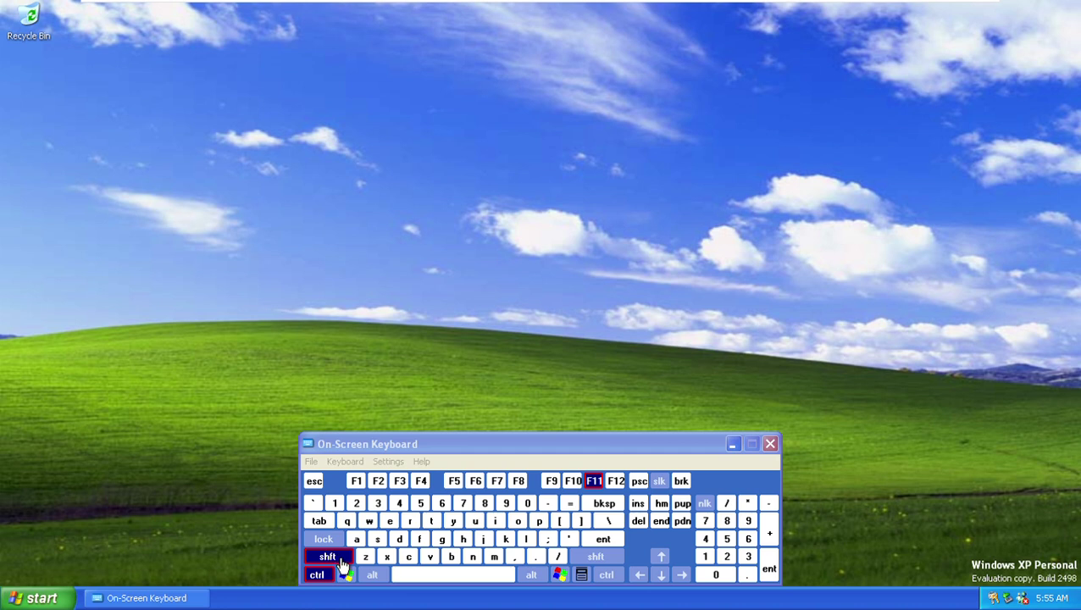
{"action": "left_click", "coordinate": [437, 504]}
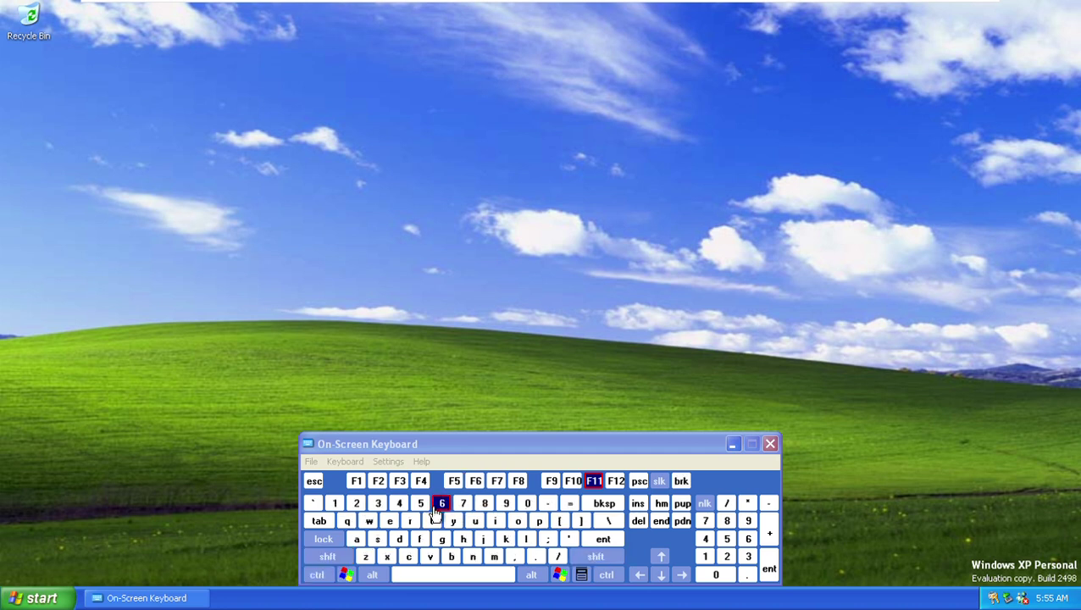
- Toggle the Ctrl and Shift keys on the on-screen keyboard and try Ctrl with L
{"action": "left_click", "coordinate": [316, 575]}
{"action": "left_click", "coordinate": [327, 557]}
{"action": "left_click", "coordinate": [315, 561]}
{"action": "left_click", "coordinate": [310, 576]}
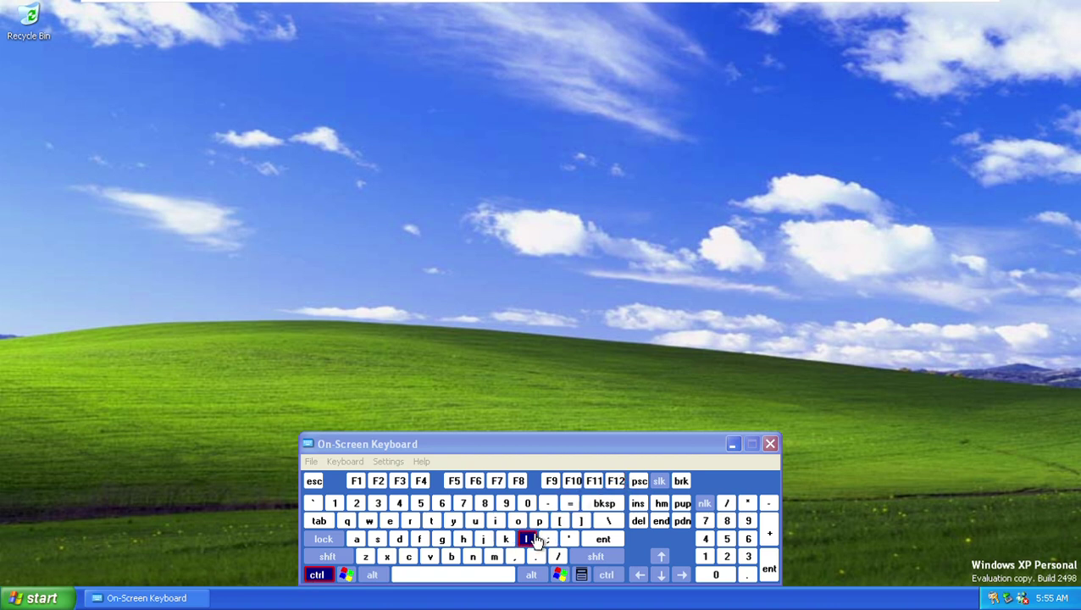
{"action": "left_click", "coordinate": [529, 539]}
{"action": "left_click", "coordinate": [316, 575]}
- Lock the computer with the Windows key and L on the on-screen keyboard, and log back in as Owner
{"action": "left_click", "coordinate": [346, 575]}
{"action": "left_click", "coordinate": [526, 540]}
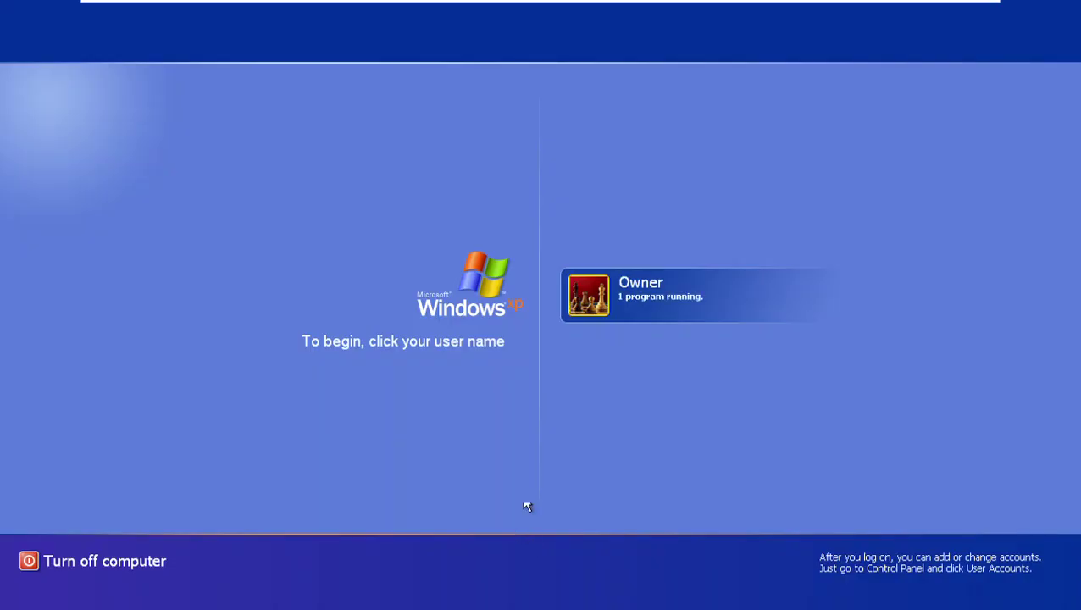
{"action": "left_click", "coordinate": [585, 306]}
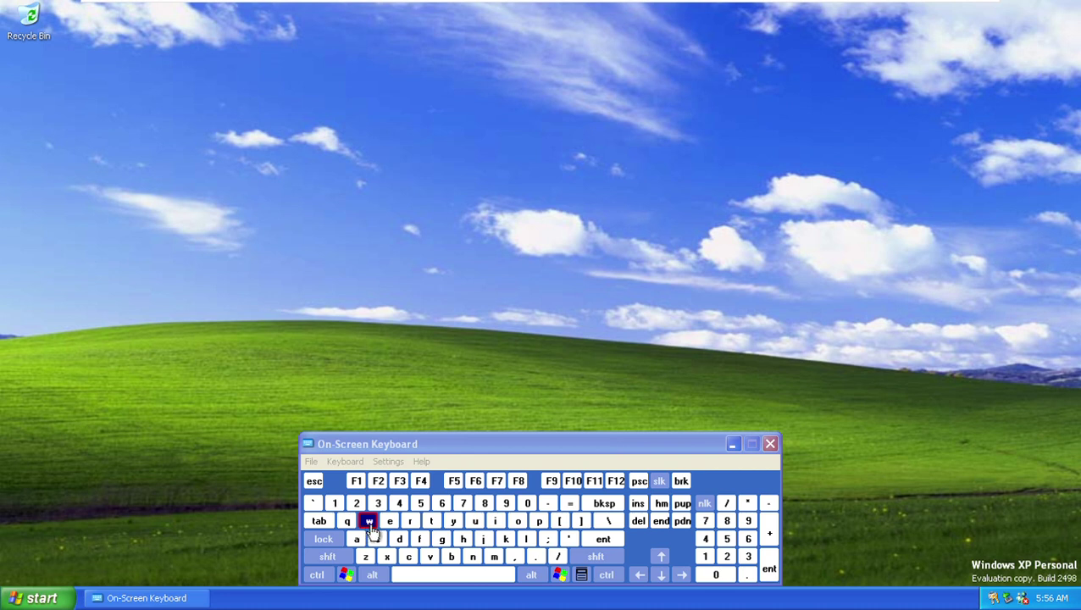
- Bring up and cancel the Turn off computer dialog, and close On-Screen Keyboard
{"action": "left_click", "coordinate": [327, 556]}
{"action": "left_click", "coordinate": [318, 575]}
{"action": "left_click", "coordinate": [399, 481]}
{"action": "key", "text": "alt+F4"}
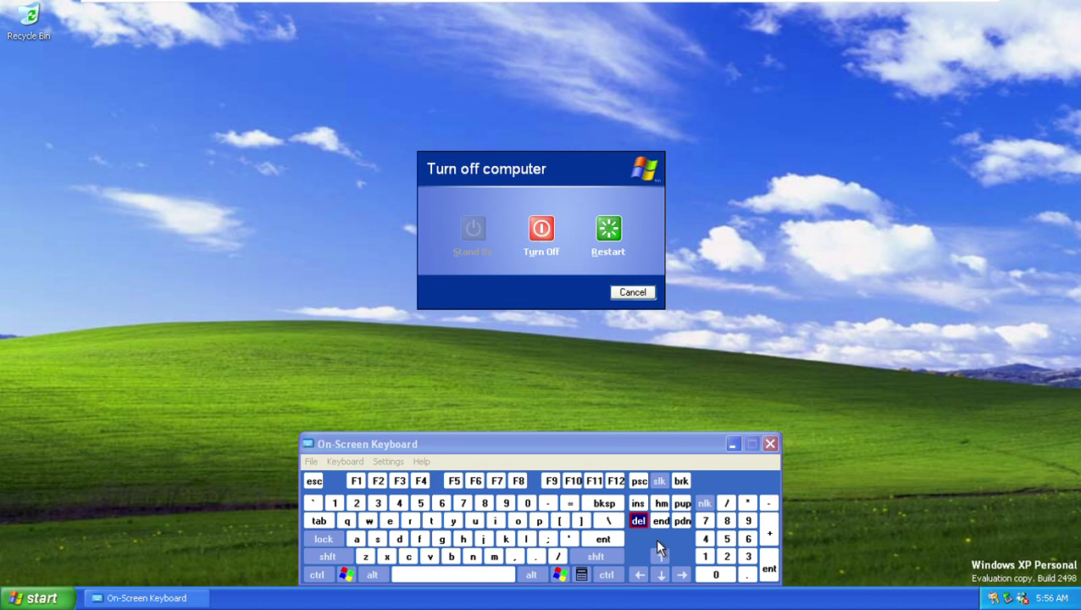
{"action": "left_click", "coordinate": [631, 293]}
{"action": "key", "text": "alt+F4"}
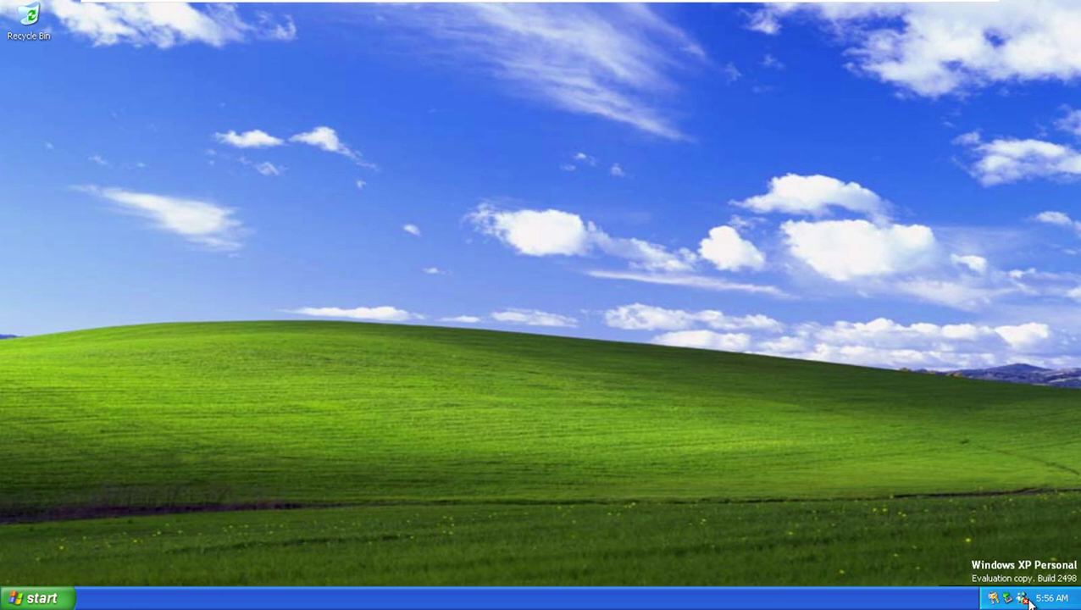
- Launch Magnifier from the Accessibility accessories and dismiss its introductory message
{"action": "left_click", "coordinate": [38, 598]}
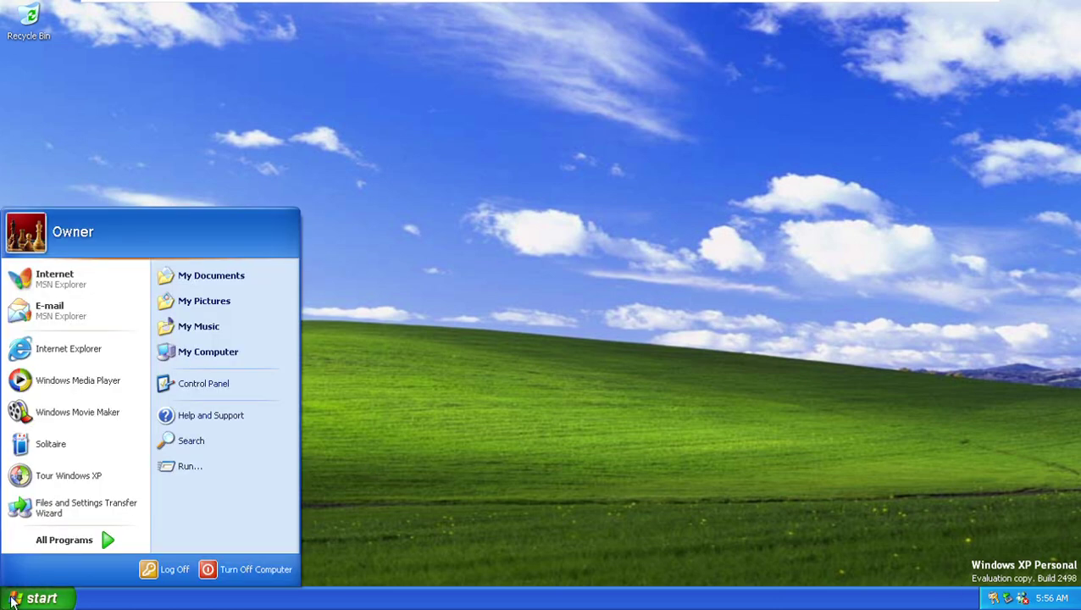
{"action": "mouse_move", "coordinate": [39, 545]}
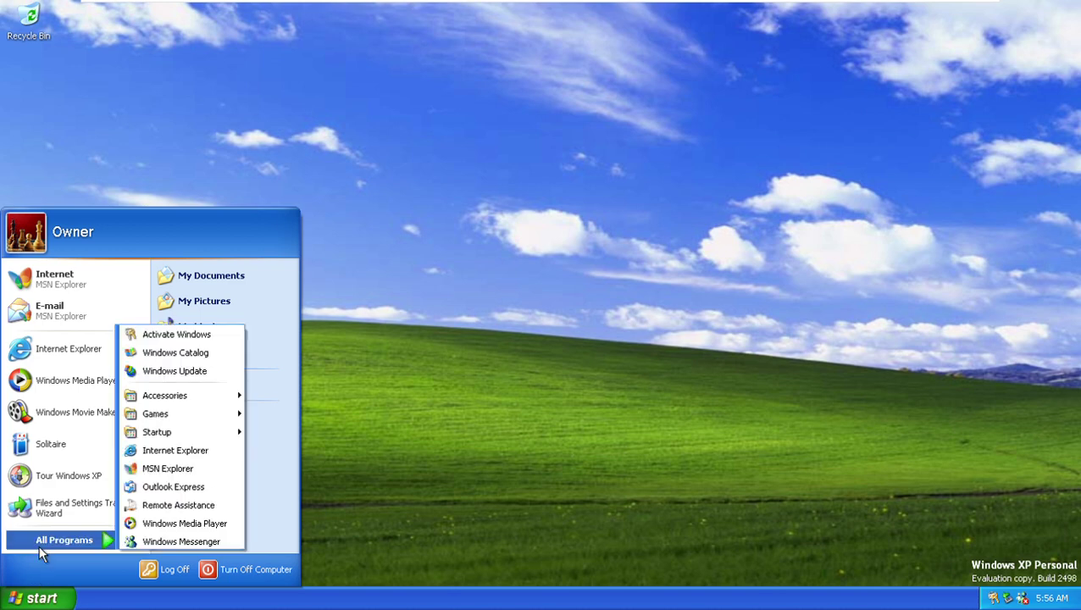
{"action": "mouse_move", "coordinate": [145, 396]}
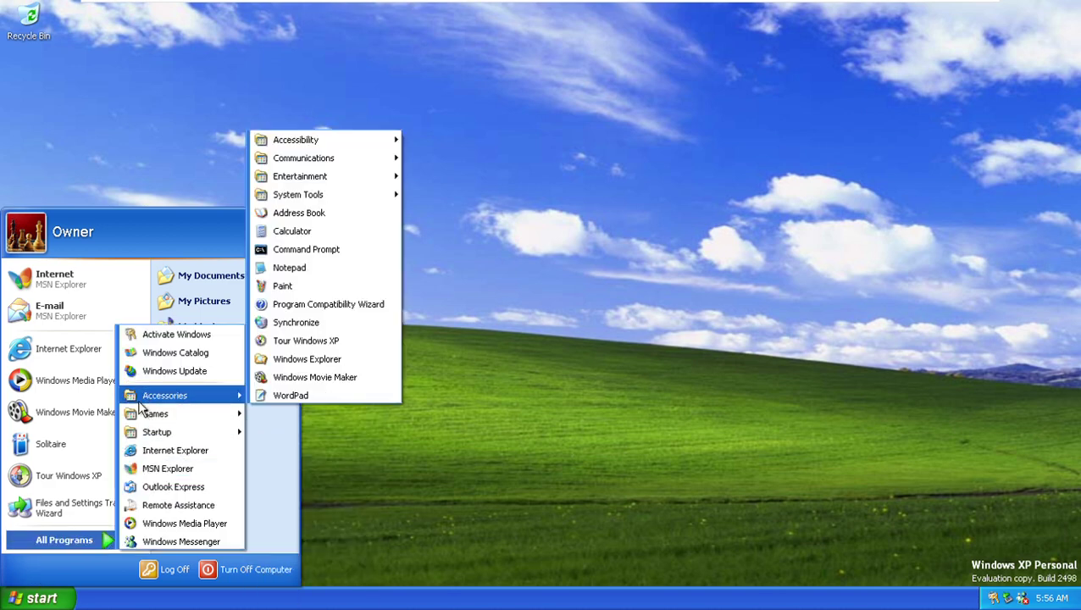
{"action": "mouse_move", "coordinate": [325, 139]}
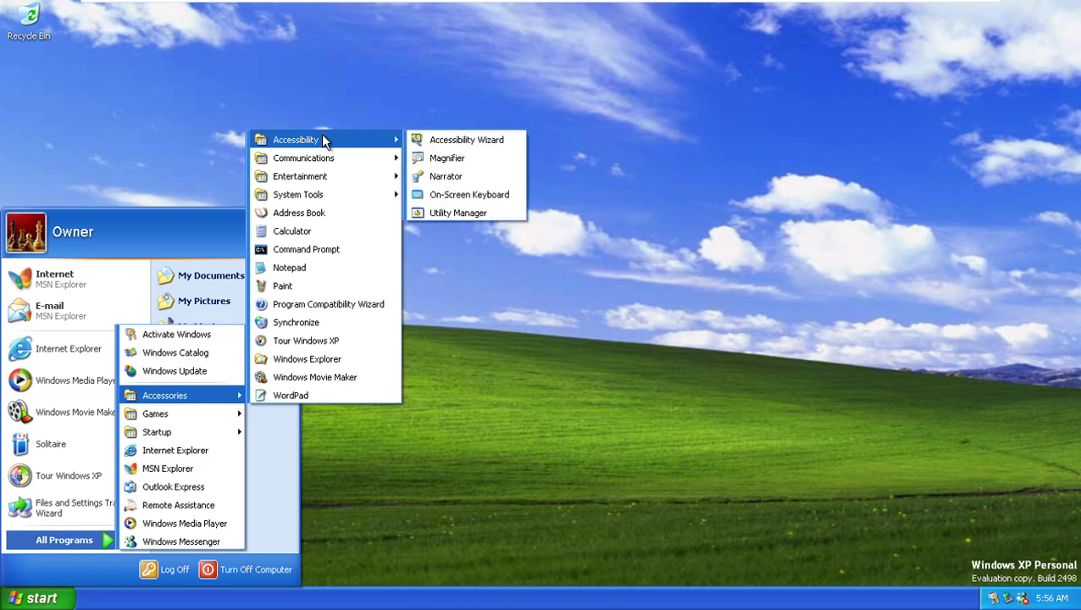
{"action": "left_click", "coordinate": [447, 160]}
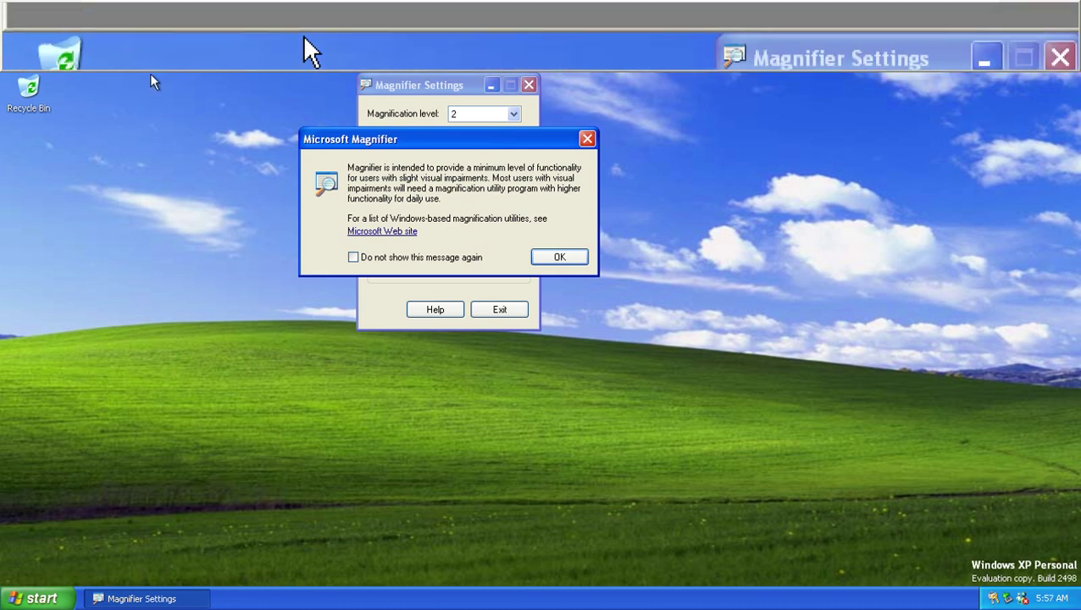
{"action": "left_click", "coordinate": [551, 265]}
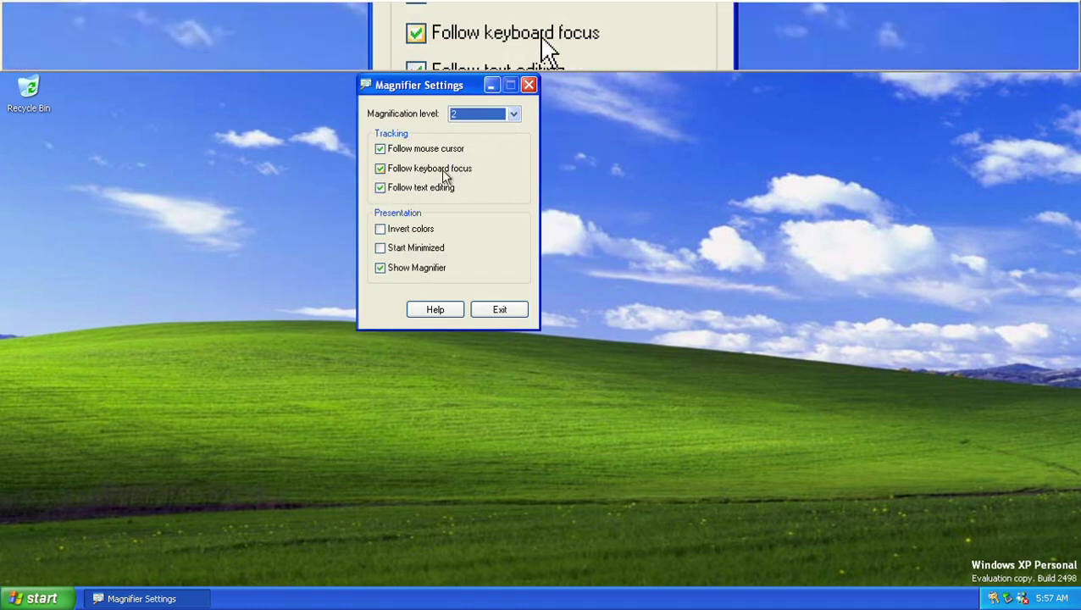
- Turn on Invert colors in Magnifier and set the magnification level to 1
{"action": "left_click", "coordinate": [404, 234]}
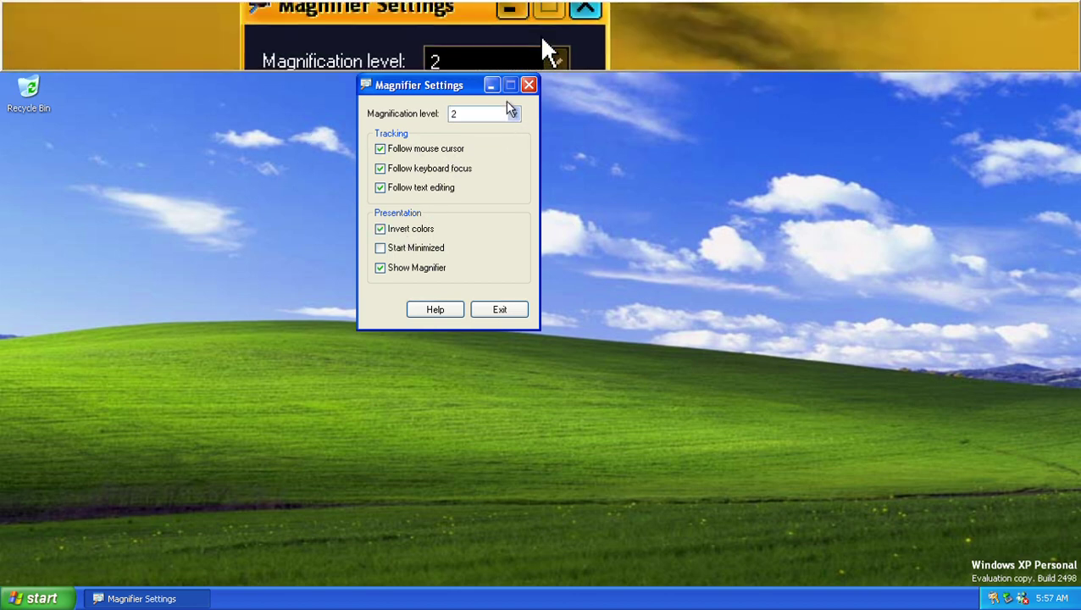
{"action": "left_click", "coordinate": [511, 110]}
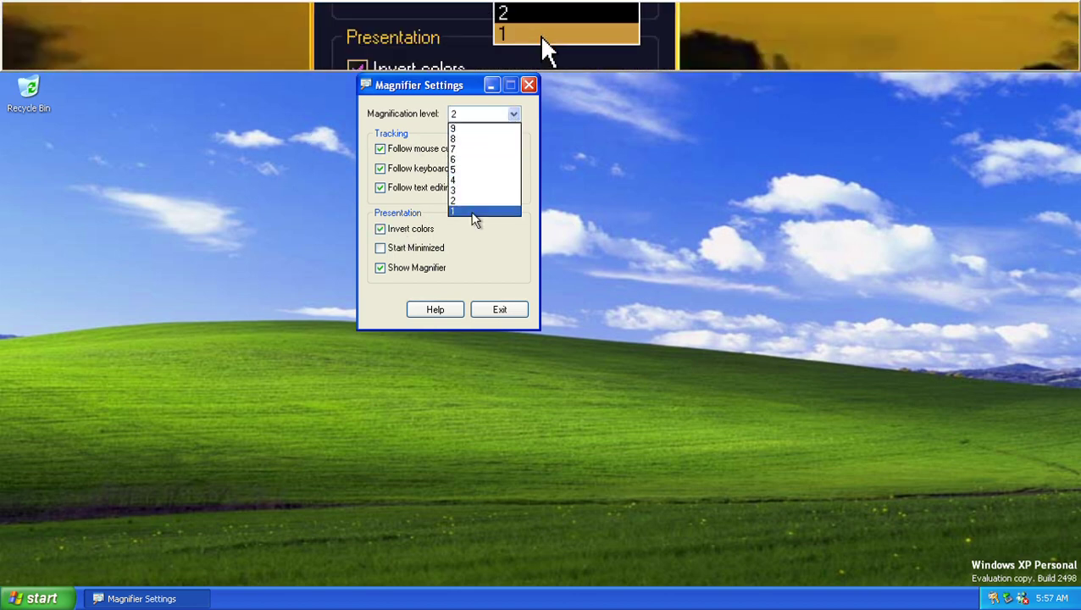
{"action": "left_click", "coordinate": [475, 212]}
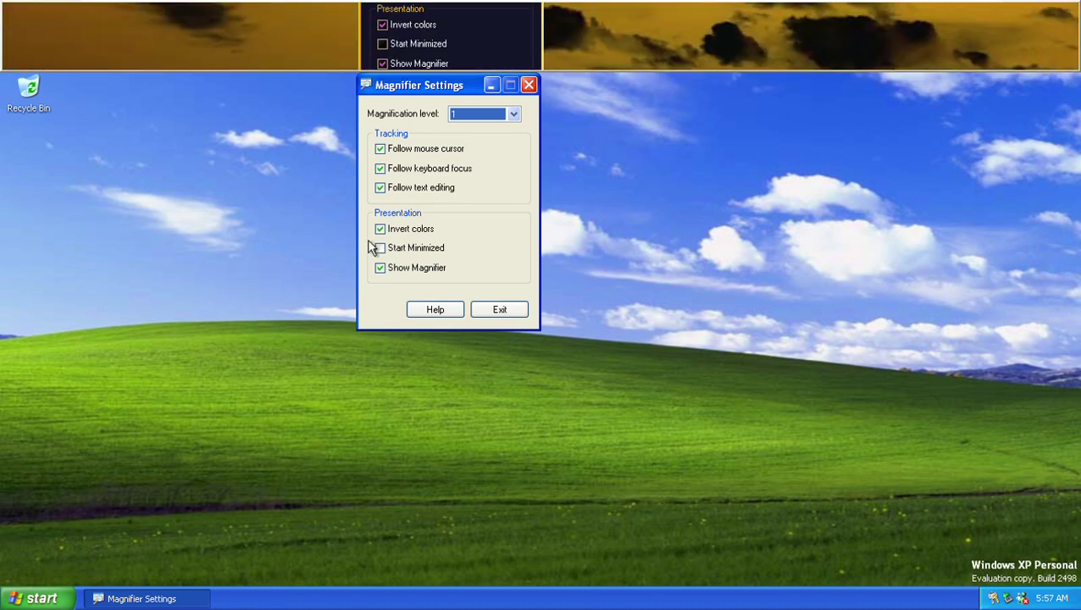
- Toggle Magnifier's Start Minimized on and off and Show Magnifier off and on, and turn off Invert colors
{"action": "left_click", "coordinate": [413, 252]}
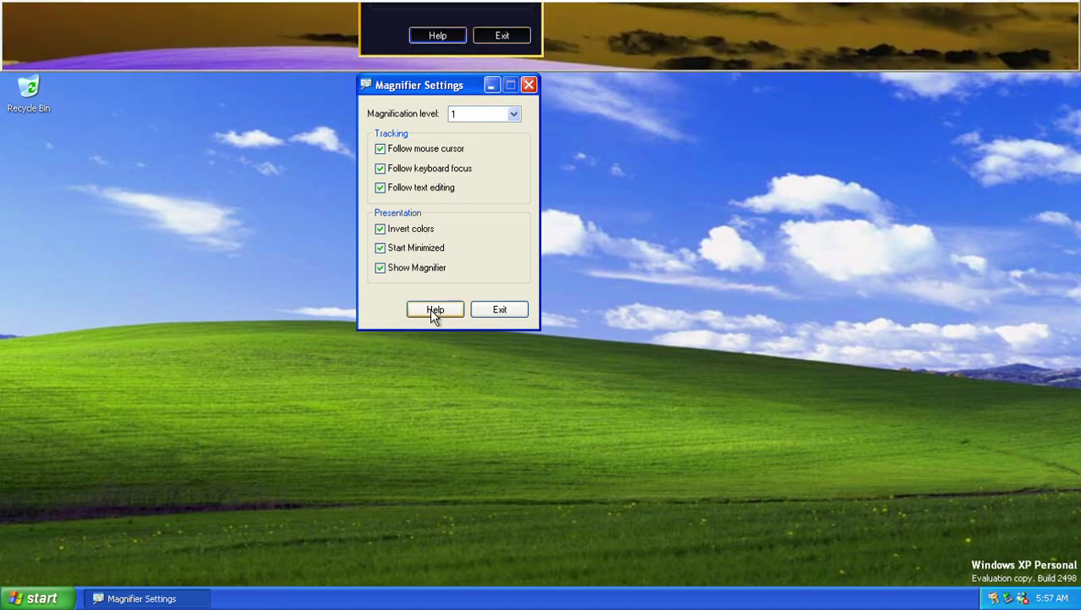
{"action": "left_click", "coordinate": [435, 266]}
{"action": "left_click", "coordinate": [419, 248]}
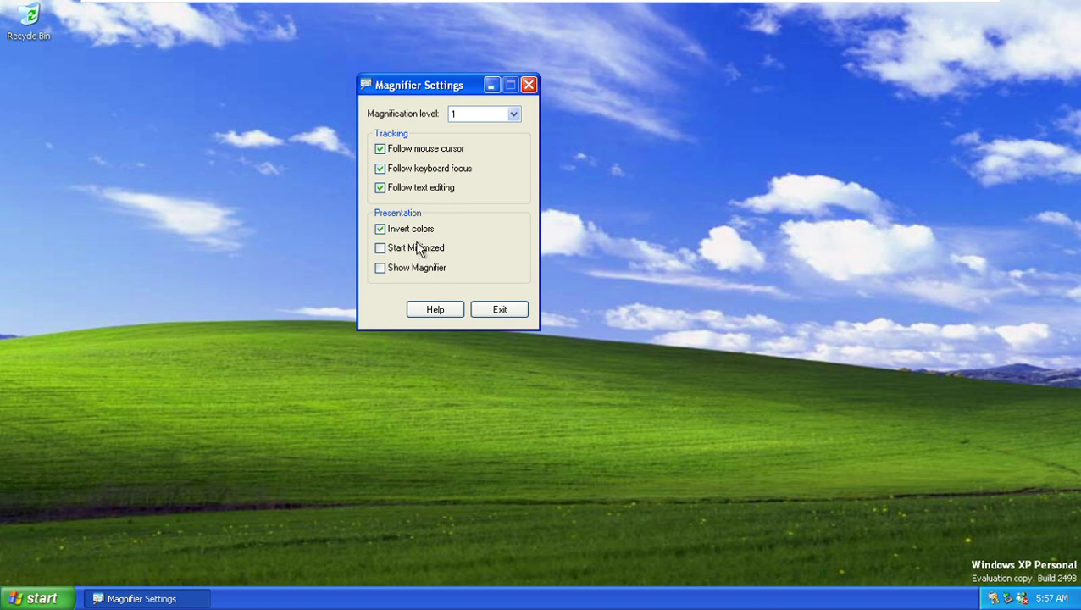
{"action": "left_click", "coordinate": [414, 230]}
{"action": "left_click", "coordinate": [409, 271]}
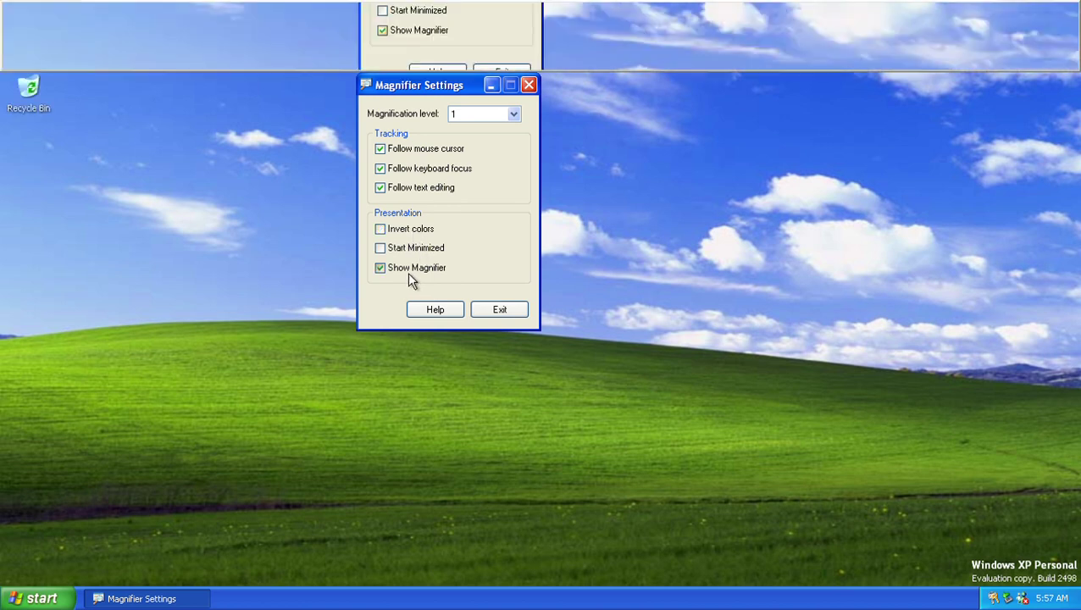
- Turn Magnifier's Follow text editing and Follow keyboard focus tracking options off and back on
{"action": "left_click", "coordinate": [439, 188]}
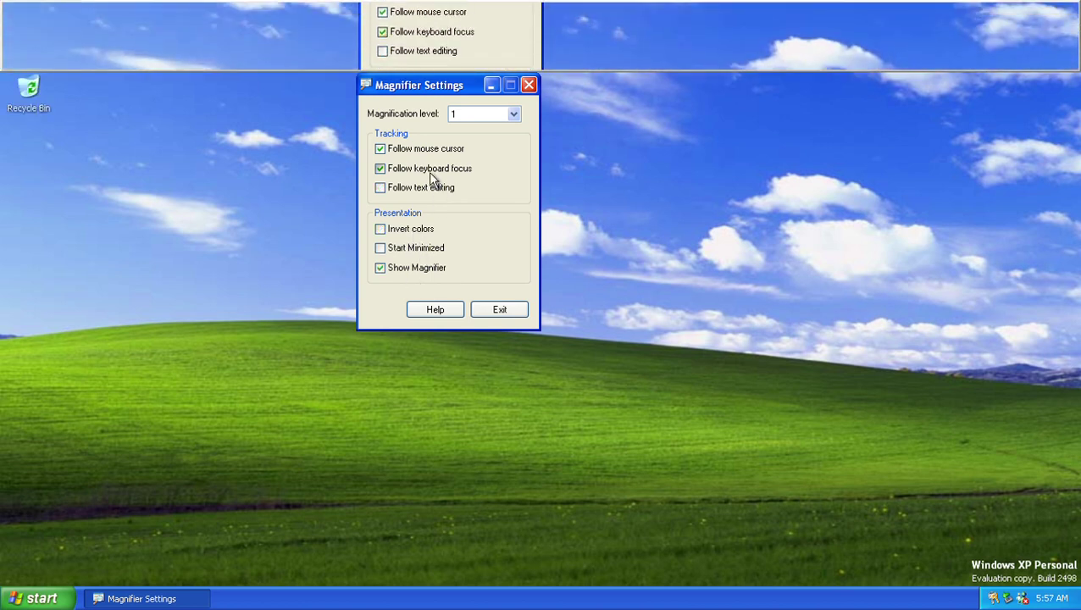
{"action": "left_click", "coordinate": [428, 171]}
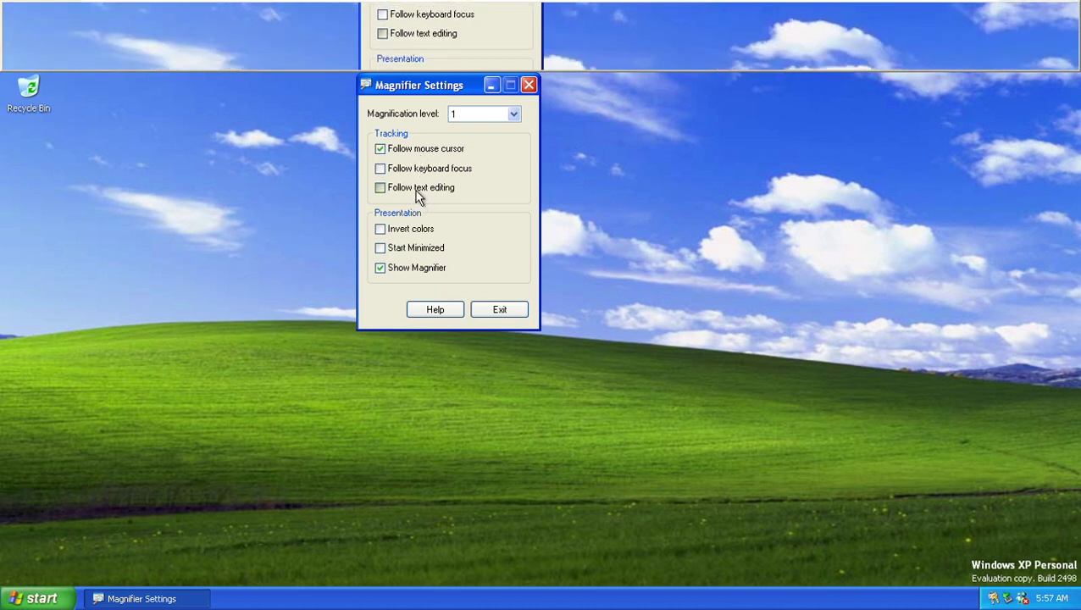
{"action": "left_click", "coordinate": [416, 189]}
{"action": "left_click", "coordinate": [412, 169]}
- Try magnification level 9 in Magnifier, and lower it to 8
{"action": "left_click", "coordinate": [512, 114]}
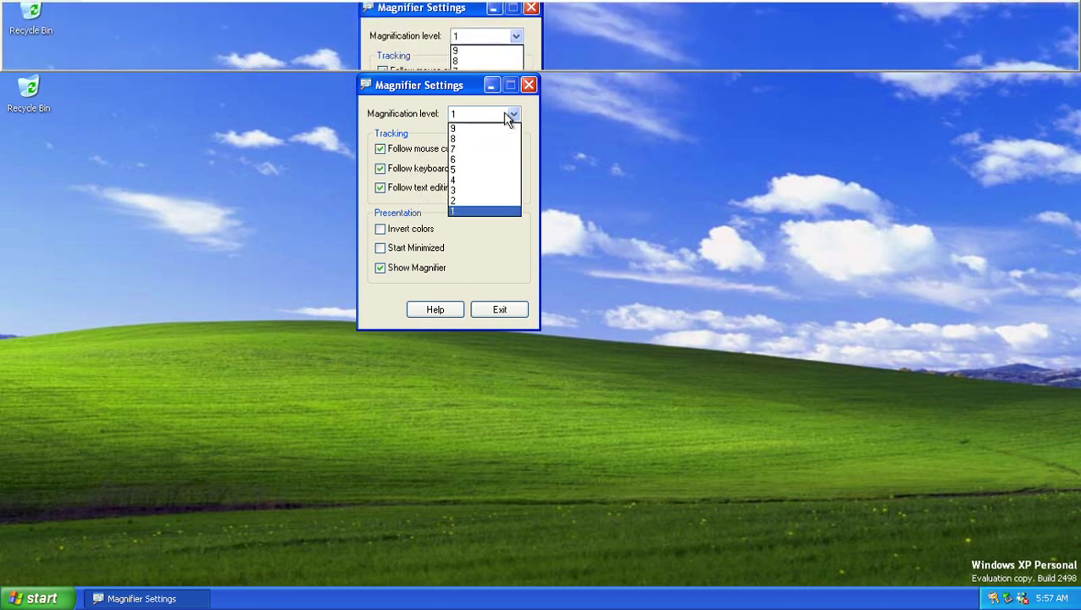
{"action": "left_click", "coordinate": [468, 127]}
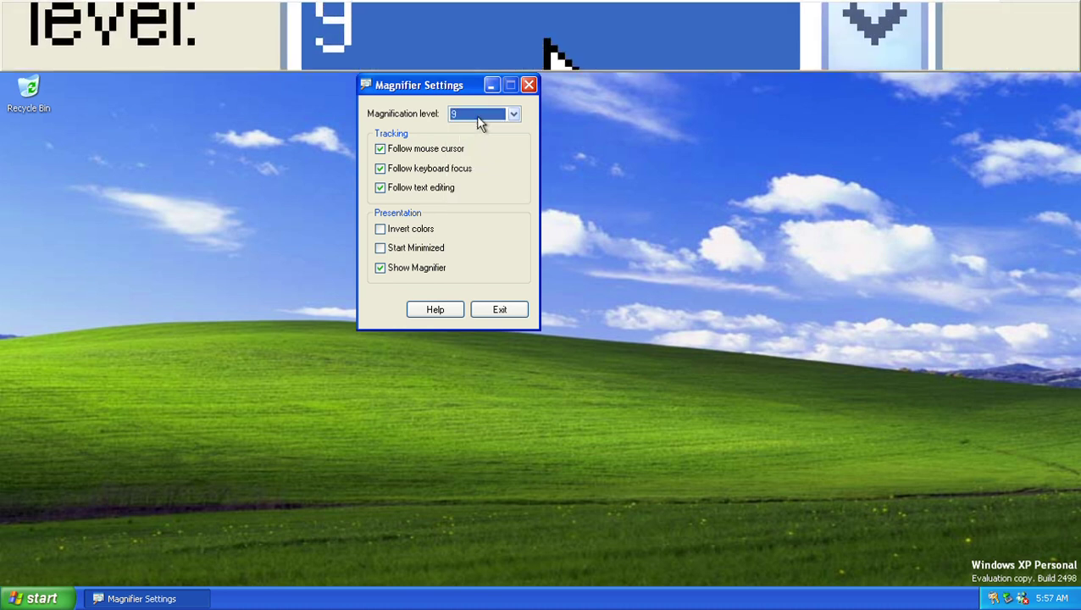
{"action": "left_click", "coordinate": [476, 115]}
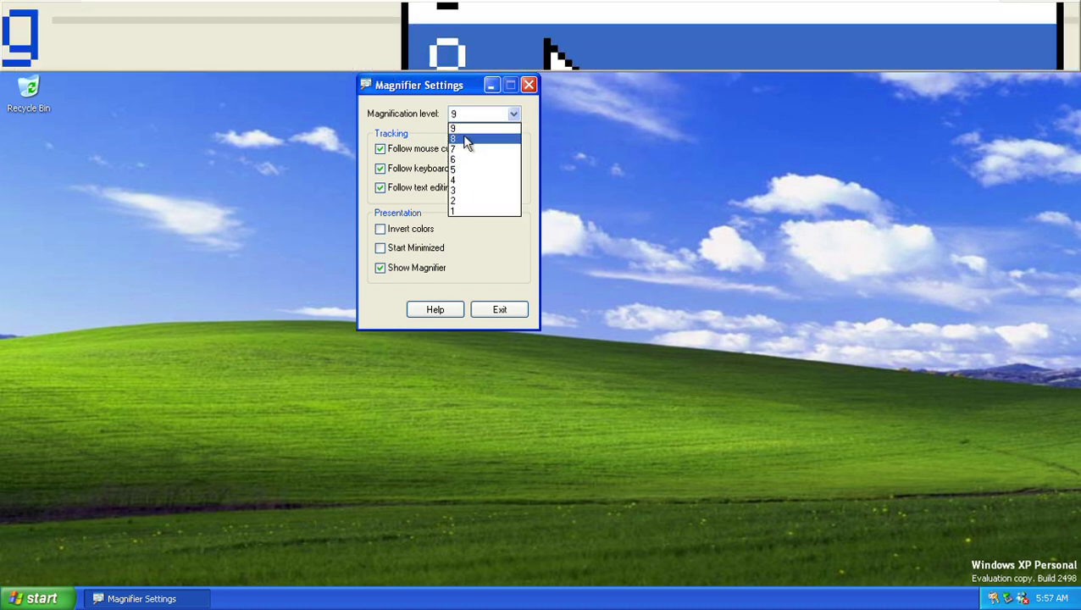
{"action": "left_click", "coordinate": [466, 138]}
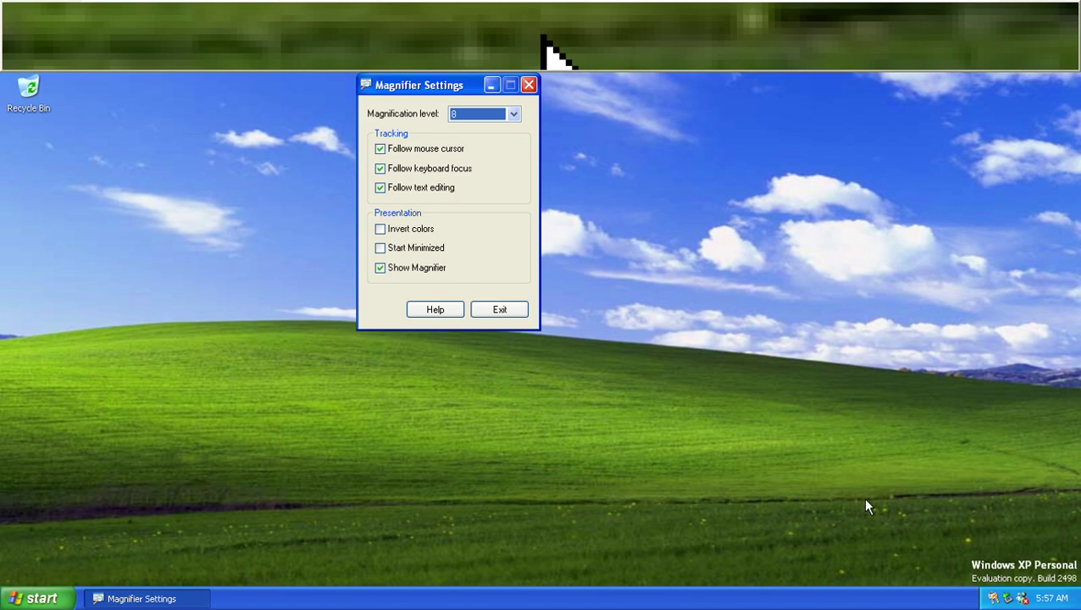
- Lower the magnification level one step at a time to 1, and close Magnifier
{"action": "key", "text": "Down"}
{"action": "key", "text": "Down"}
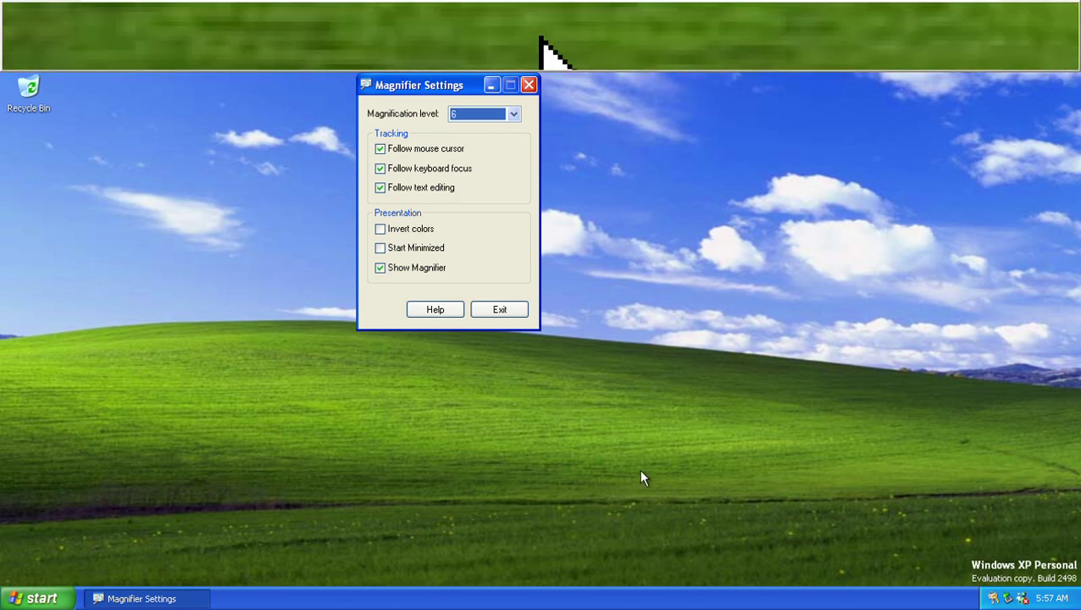
{"action": "key", "text": "Down"}
{"action": "key", "text": "Down"}
{"action": "key", "text": "Down"}
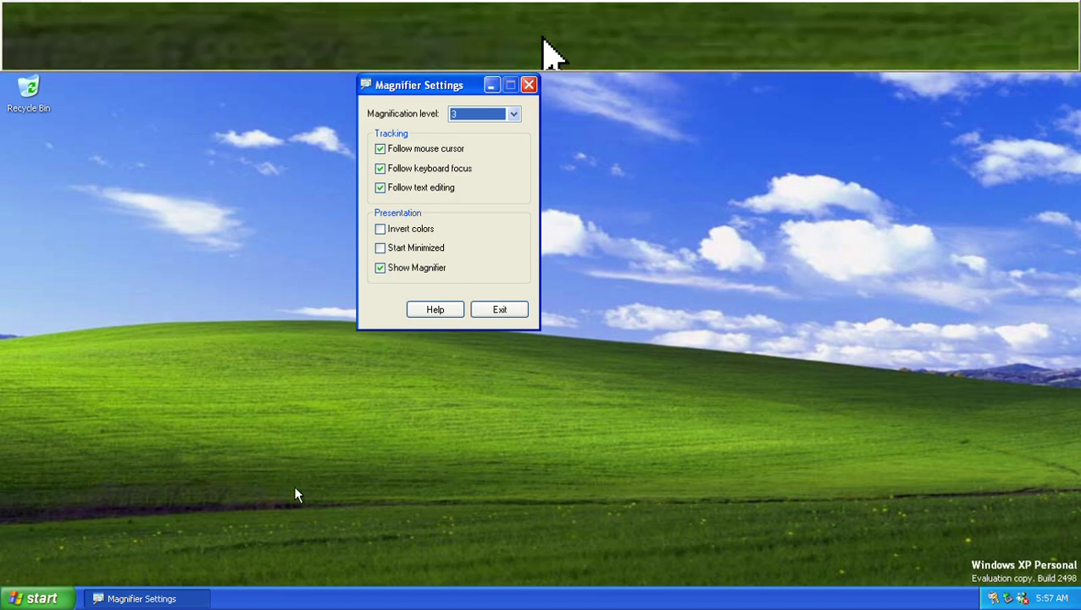
{"action": "key", "text": "Down"}
{"action": "key", "text": "Down"}
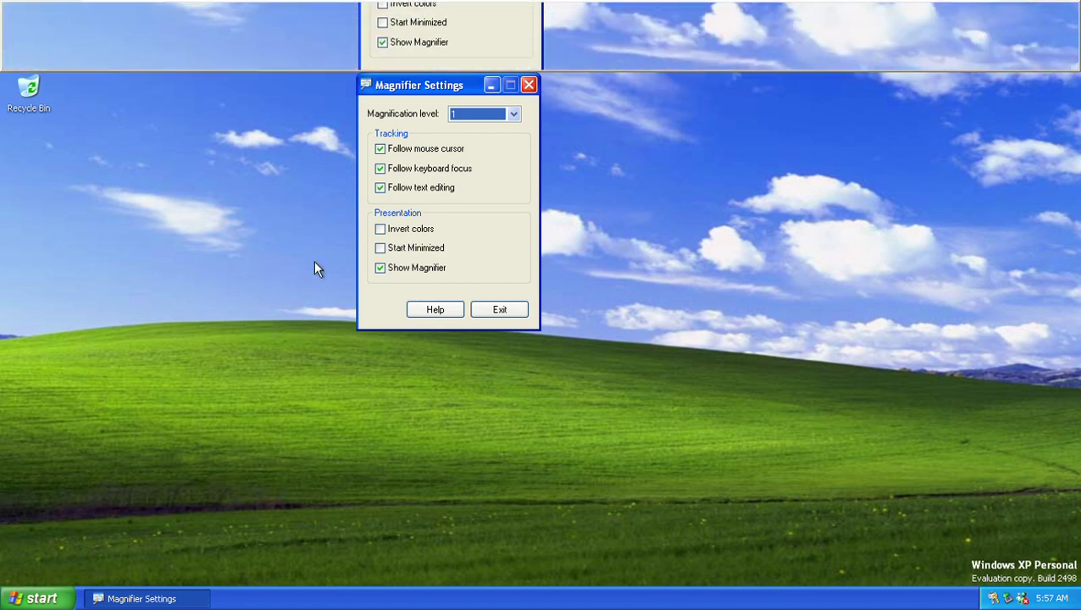
{"action": "key", "text": "alt+F4"}
- Open Network Connections from the Communications accessories and display the status of the Local Area Connection
{"action": "left_click", "coordinate": [38, 598]}
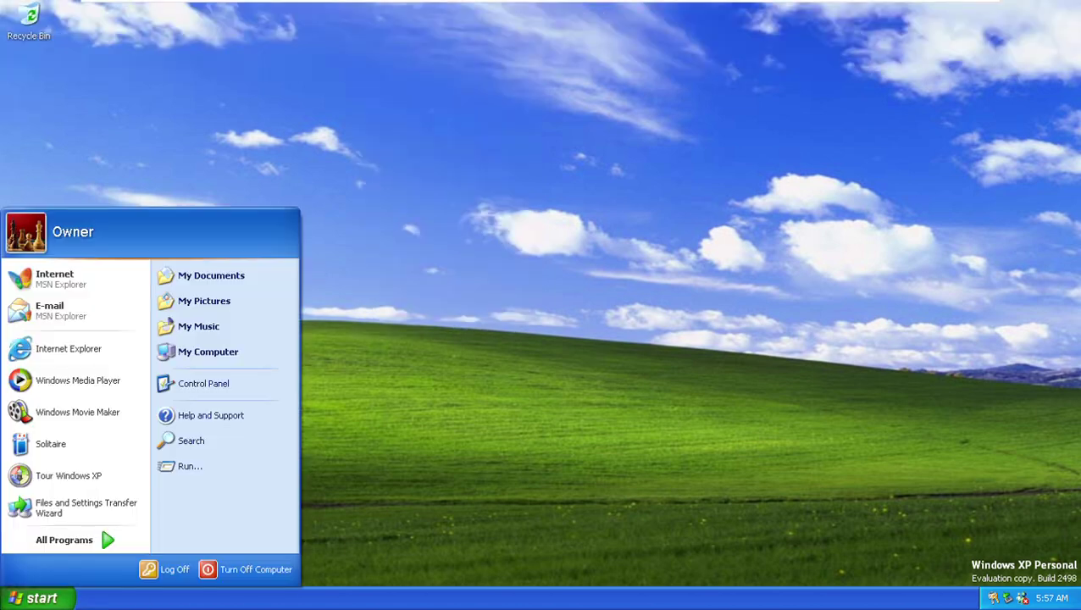
{"action": "left_click", "coordinate": [91, 537]}
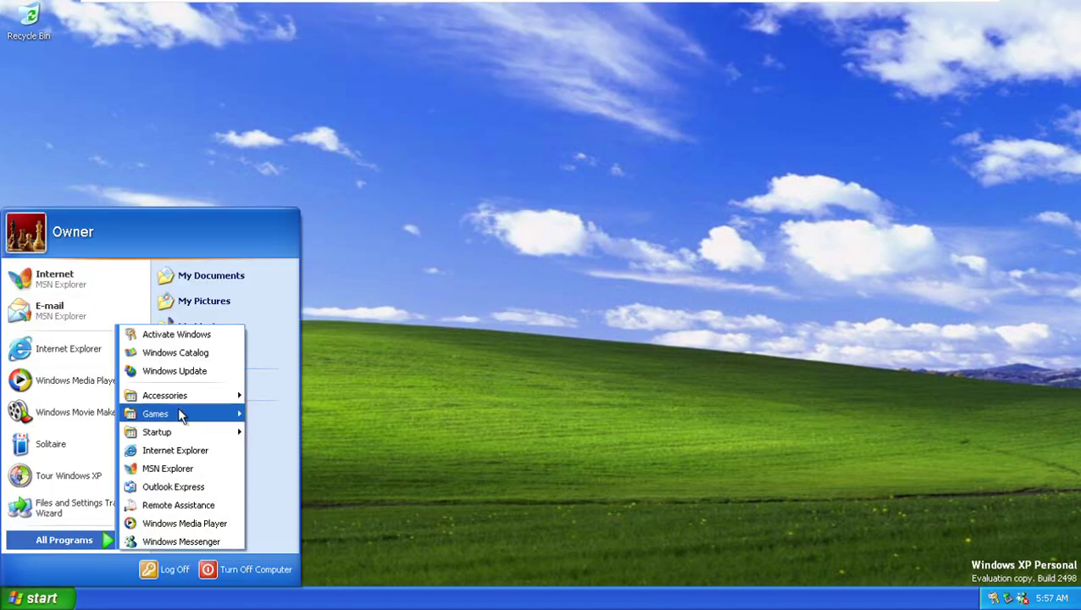
{"action": "mouse_move", "coordinate": [174, 397]}
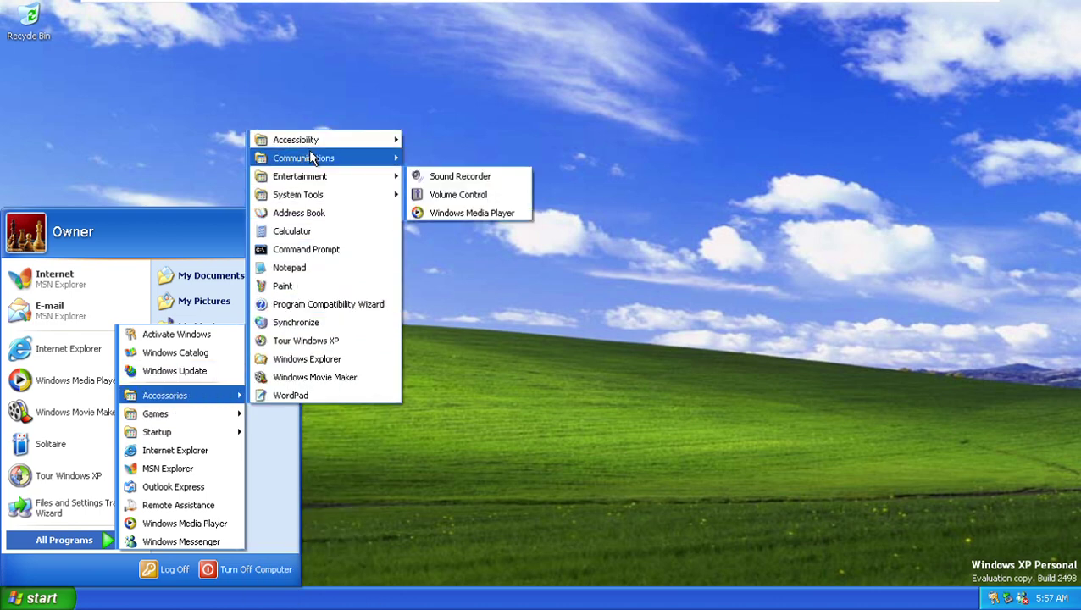
{"action": "mouse_move", "coordinate": [311, 158]}
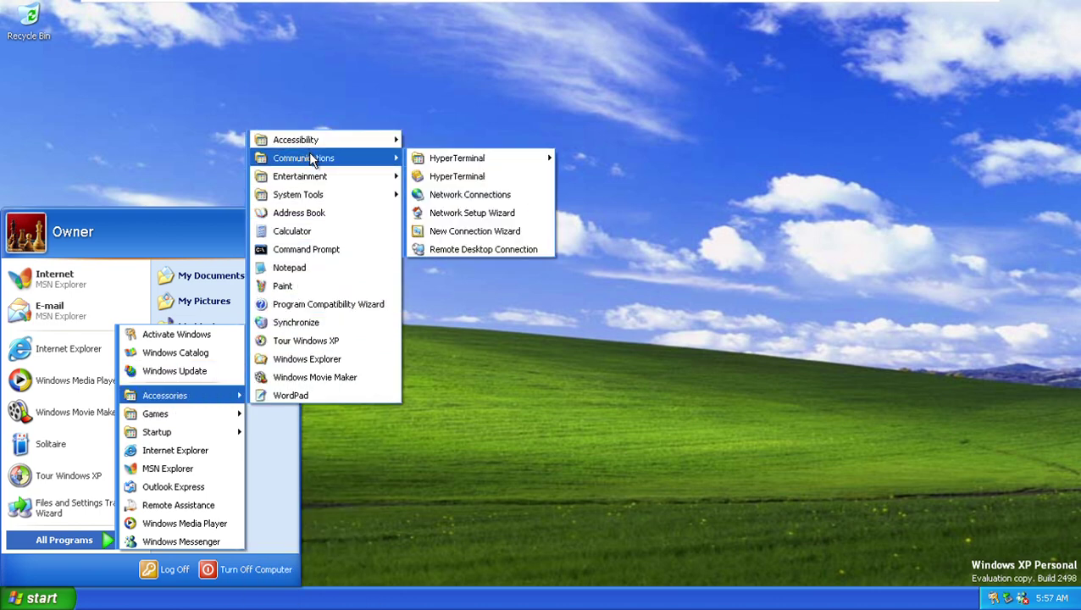
{"action": "left_click", "coordinate": [447, 198]}
{"action": "left_click", "coordinate": [306, 141]}
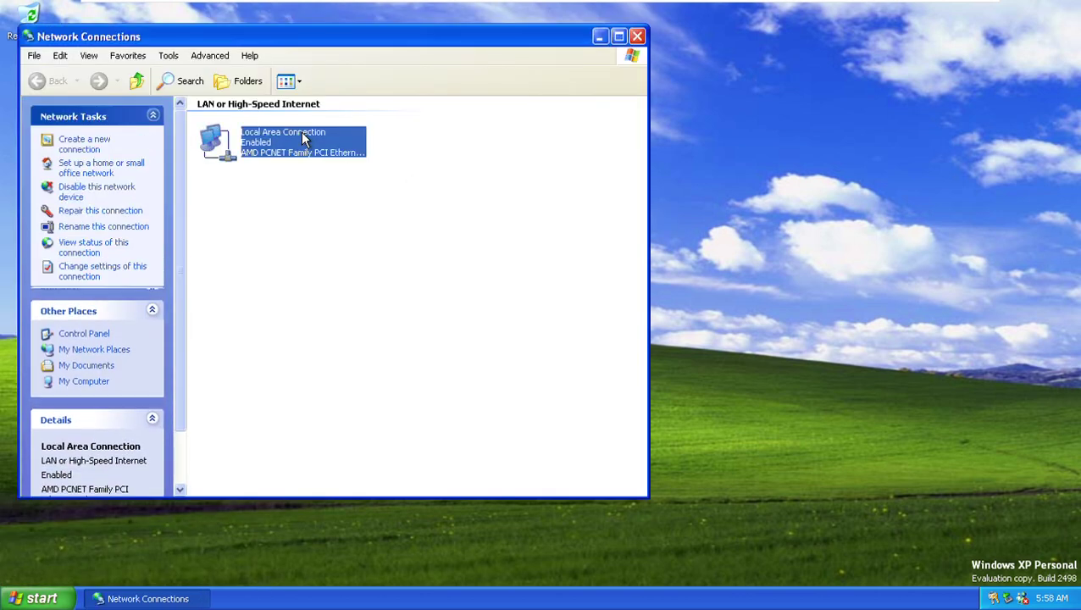
{"action": "double_click", "coordinate": [323, 144]}
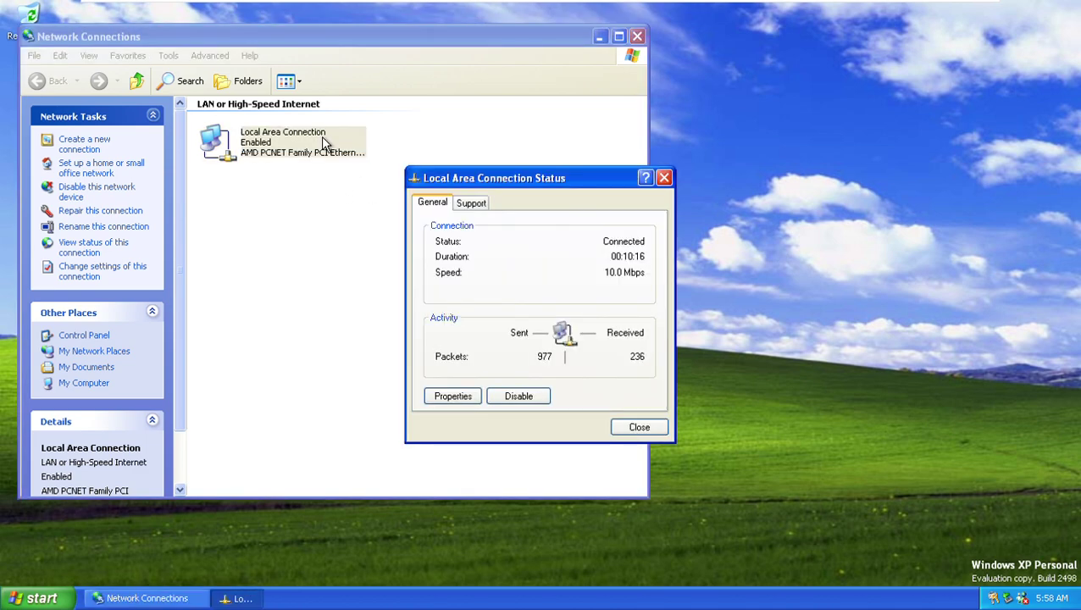
- View the properties of the Local Area Connection, and close its dialogs and Network Connections
{"action": "left_click", "coordinate": [453, 396]}
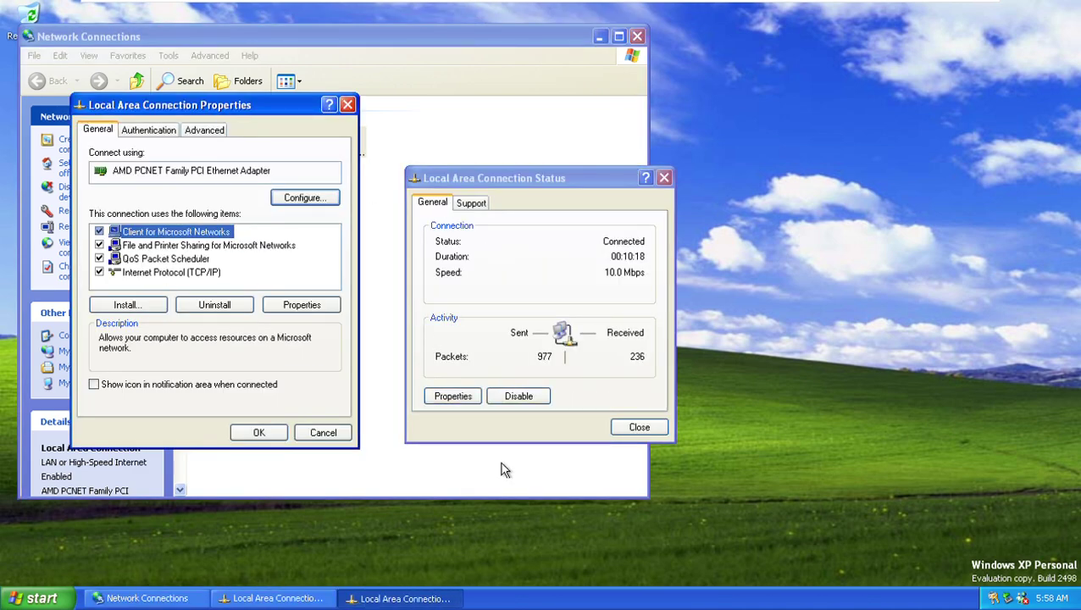
{"action": "key", "text": "Escape"}
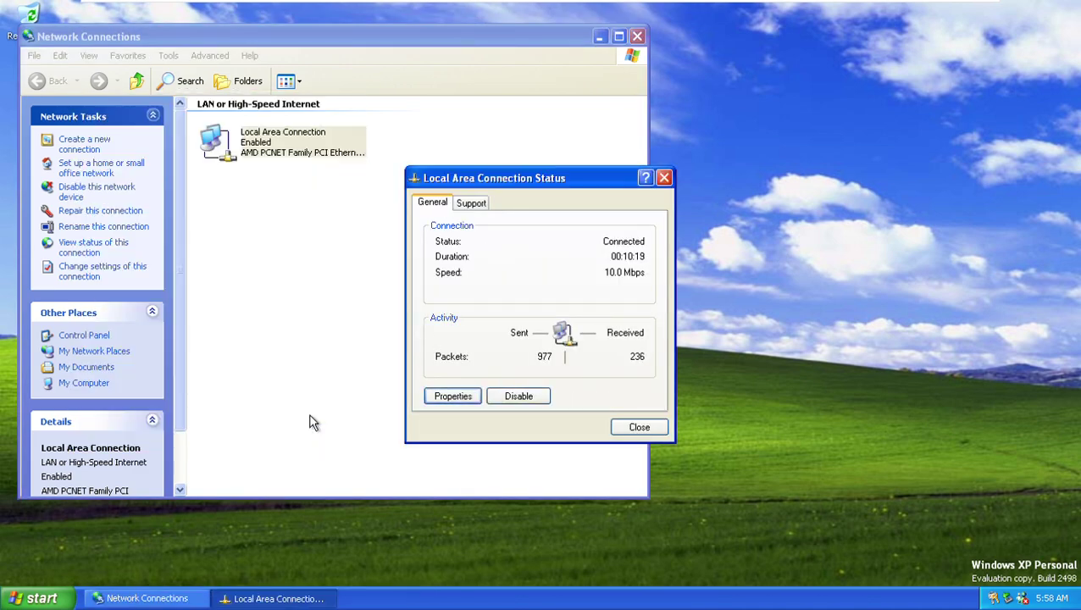
{"action": "key", "text": "Escape"}
{"action": "key", "text": "alt+F4"}
- Start the Network Setup Wizard from the Communications accessories and advance to the computer description and name page
{"action": "key", "text": "super"}
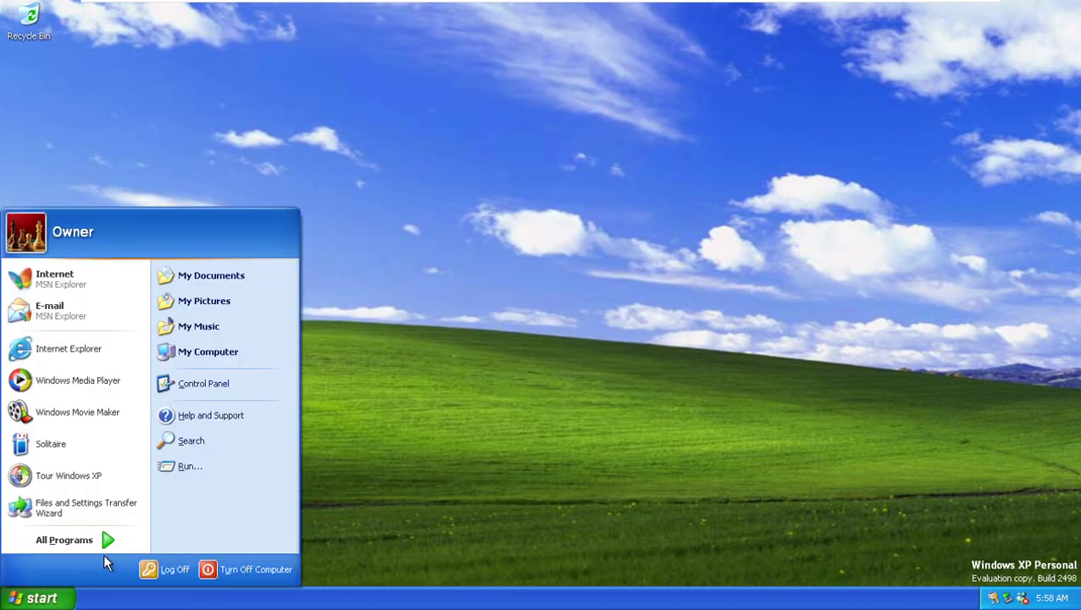
{"action": "mouse_move", "coordinate": [88, 538]}
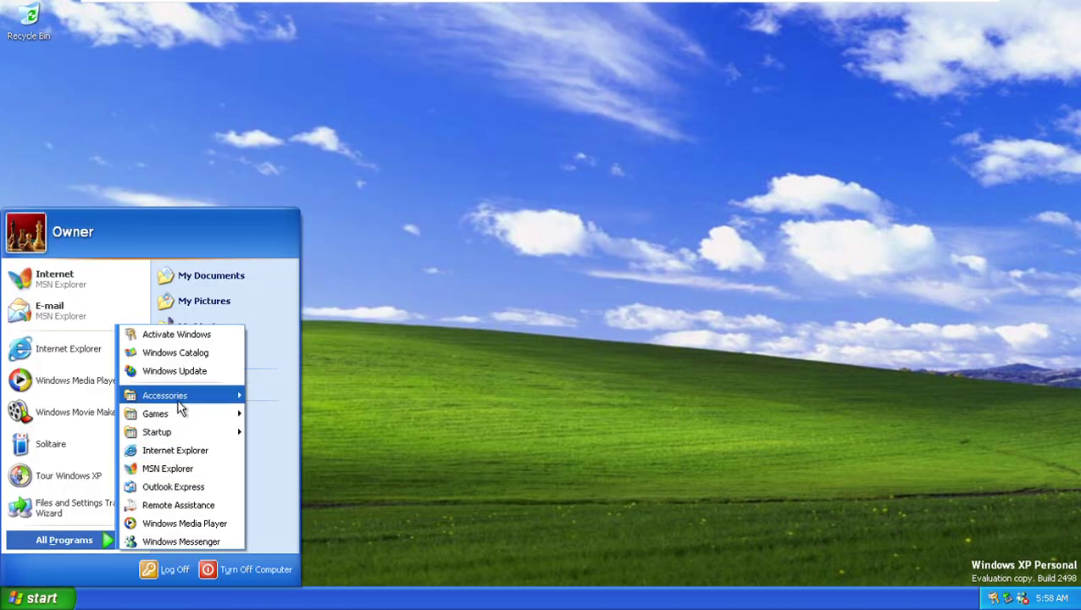
{"action": "mouse_move", "coordinate": [180, 402]}
{"action": "mouse_move", "coordinate": [329, 163]}
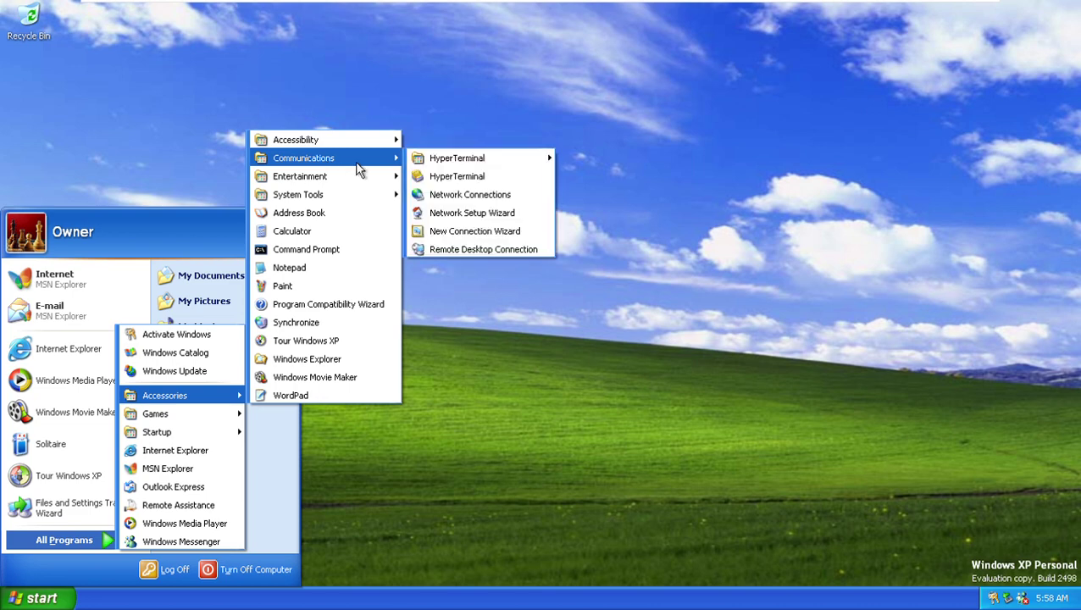
{"action": "left_click", "coordinate": [469, 212]}
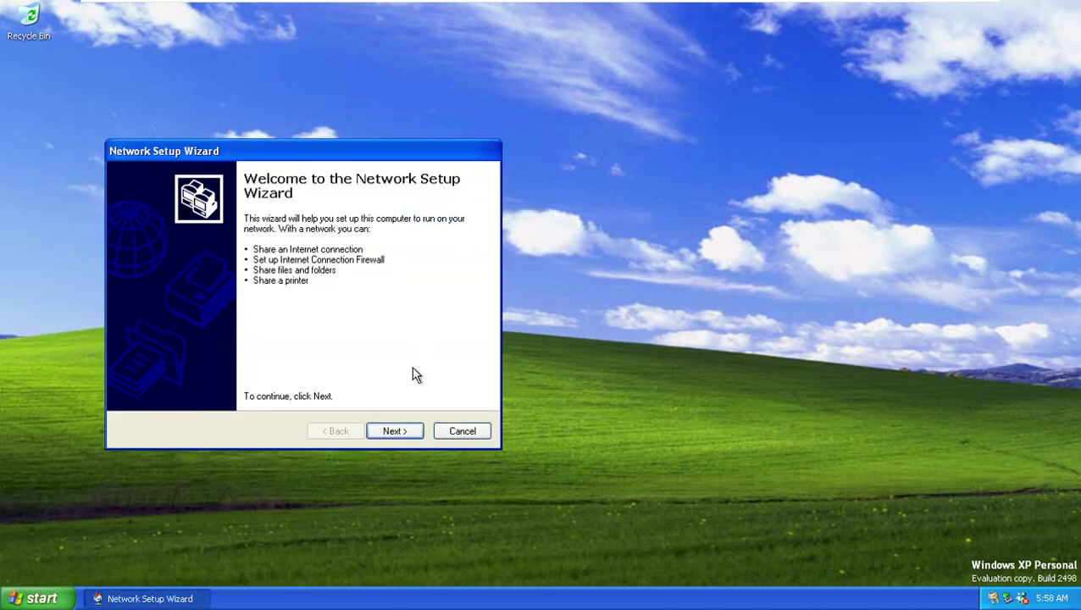
{"action": "key", "text": "Return"}
{"action": "key", "text": "Return"}
{"action": "key", "text": "Return"}
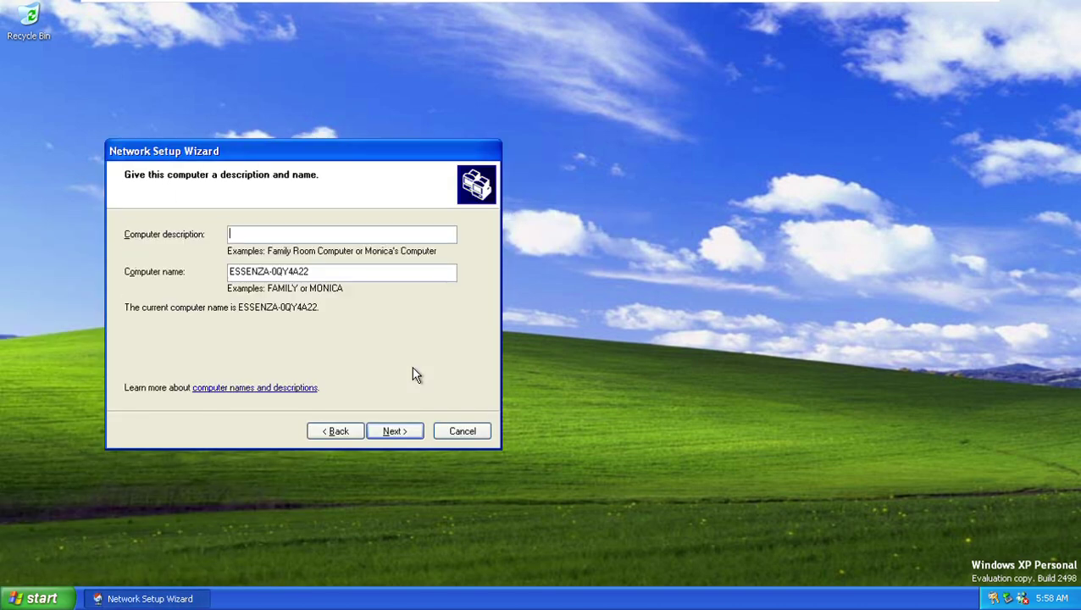
- Accept the existing computer name and the MSHOME workgroup, review the settings summary, and apply the network settings
{"action": "key", "text": "Return"}
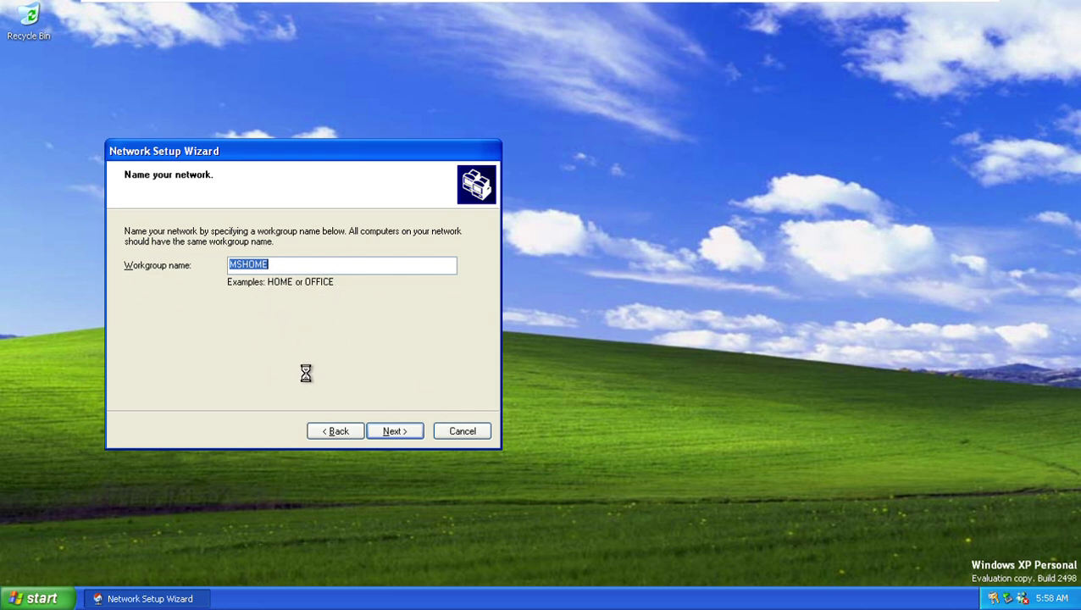
{"action": "left_click", "coordinate": [395, 431]}
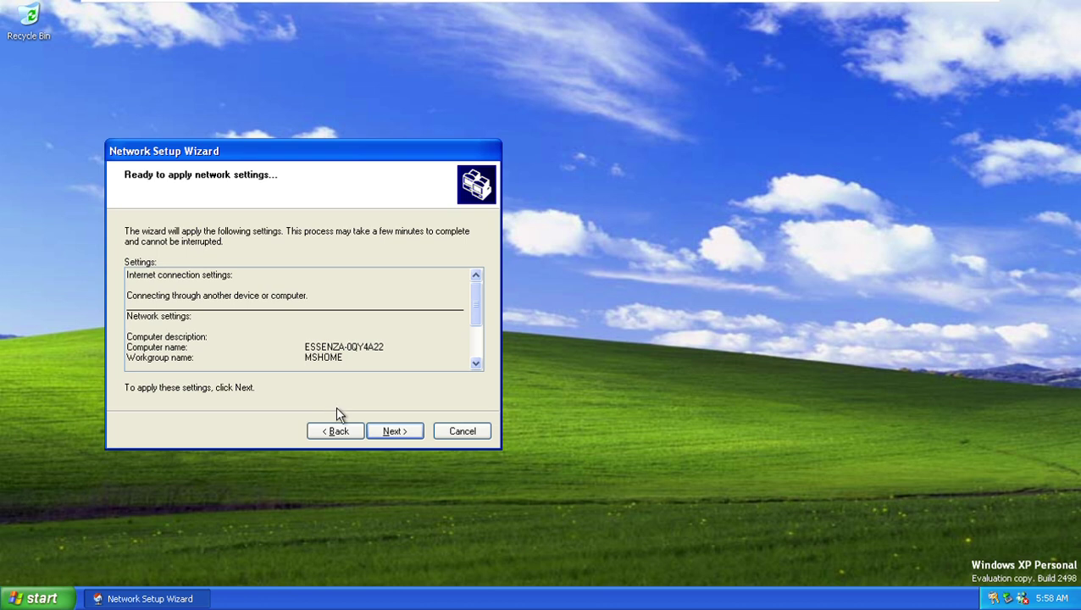
{"action": "left_click_drag", "start_coordinate": [475, 324], "coordinate": [477, 302]}
{"action": "left_click", "coordinate": [399, 430]}
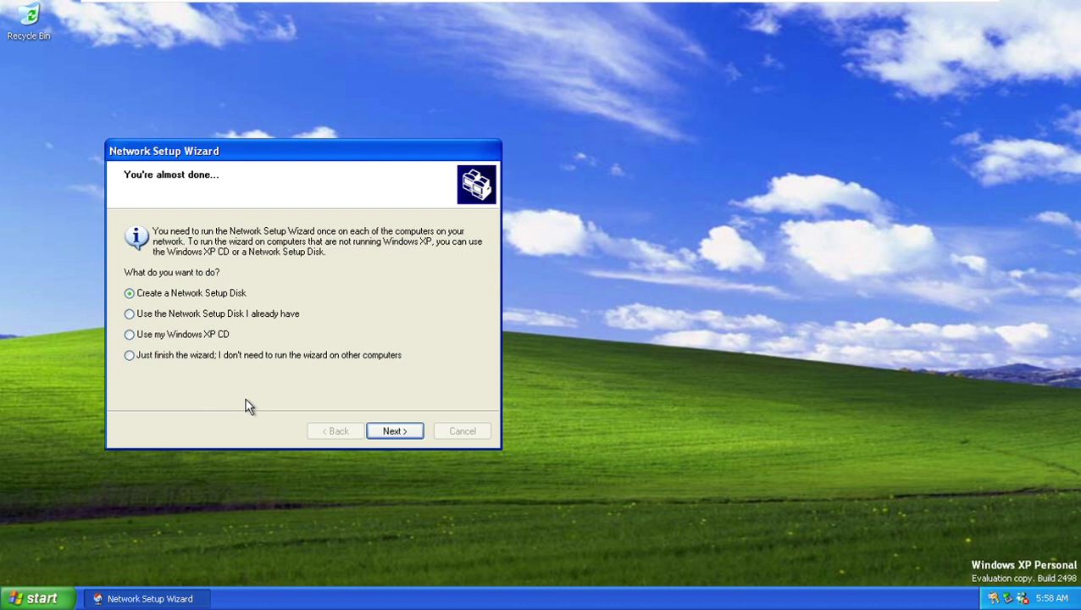
- Select the option to use the existing Network Setup Disk, finish the Network Setup Wizard, and decline the restart
{"action": "left_click", "coordinate": [387, 432]}
{"action": "left_click", "coordinate": [567, 348]}
{"action": "key", "text": "Down"}
{"action": "key", "text": "Return"}
{"action": "key", "text": "Return"}
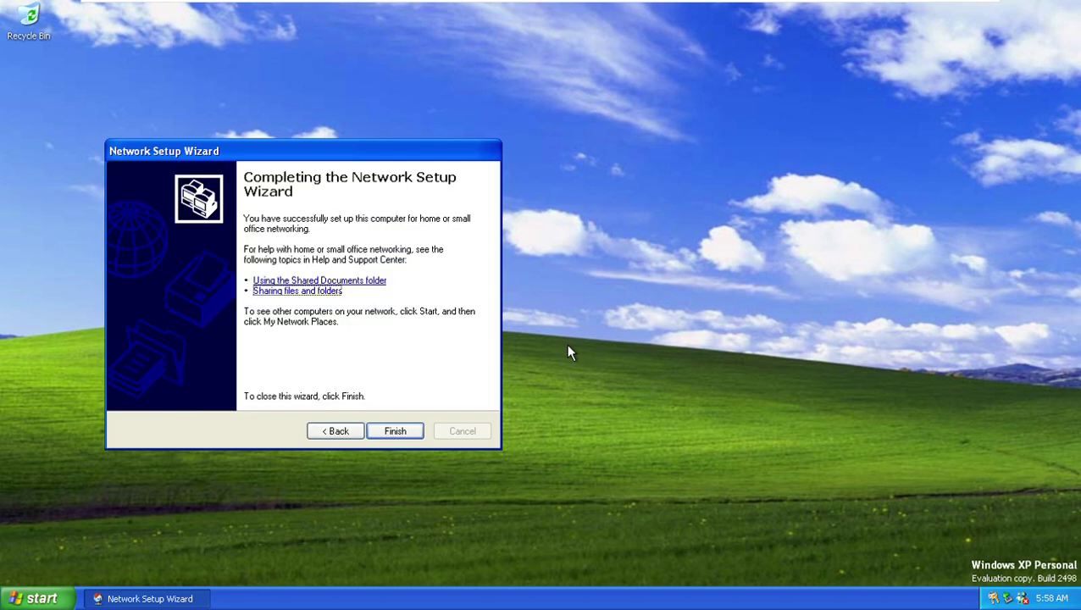
{"action": "key", "text": "Return"}
{"action": "key", "text": "Tab"}
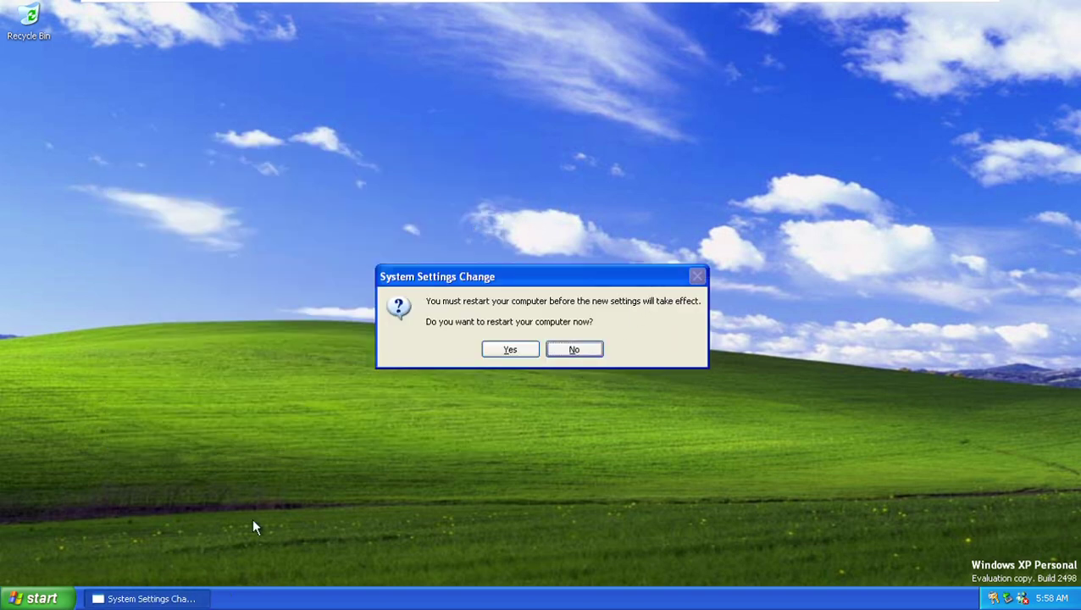
{"action": "key", "text": "Return"}
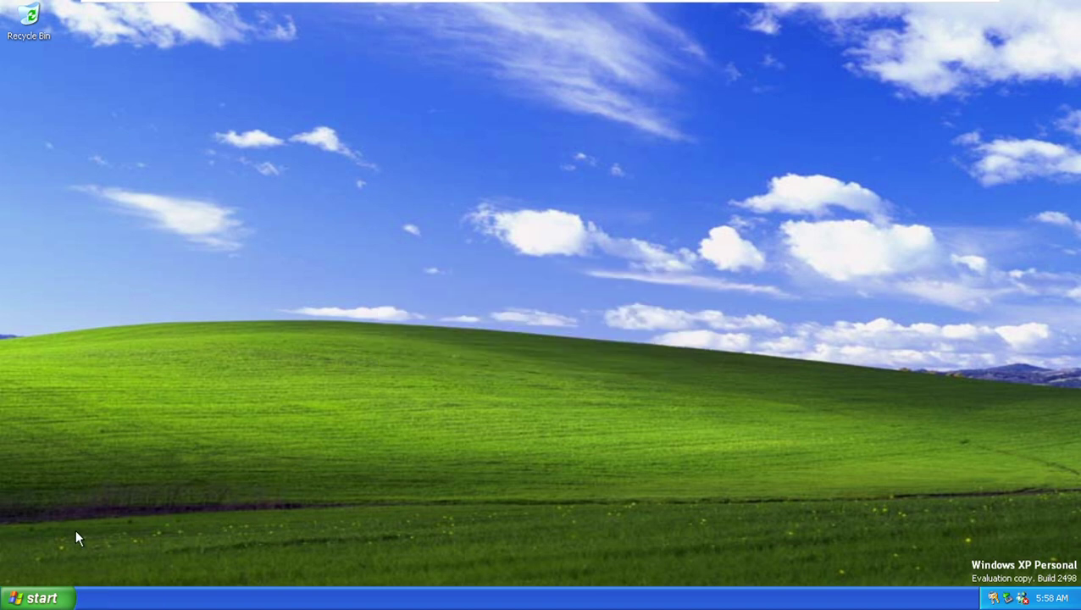
- Start the New Connection Wizard, choose to set up a home or small office network, and continue to the connection method selection
{"action": "left_click", "coordinate": [56, 596]}
{"action": "mouse_move", "coordinate": [93, 540]}
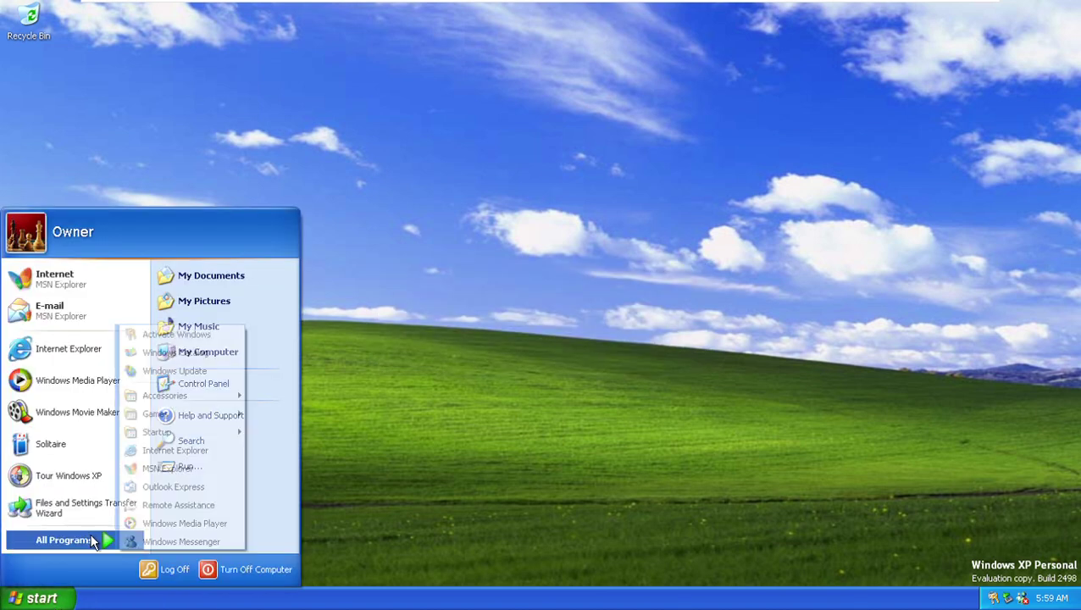
{"action": "mouse_move", "coordinate": [180, 396]}
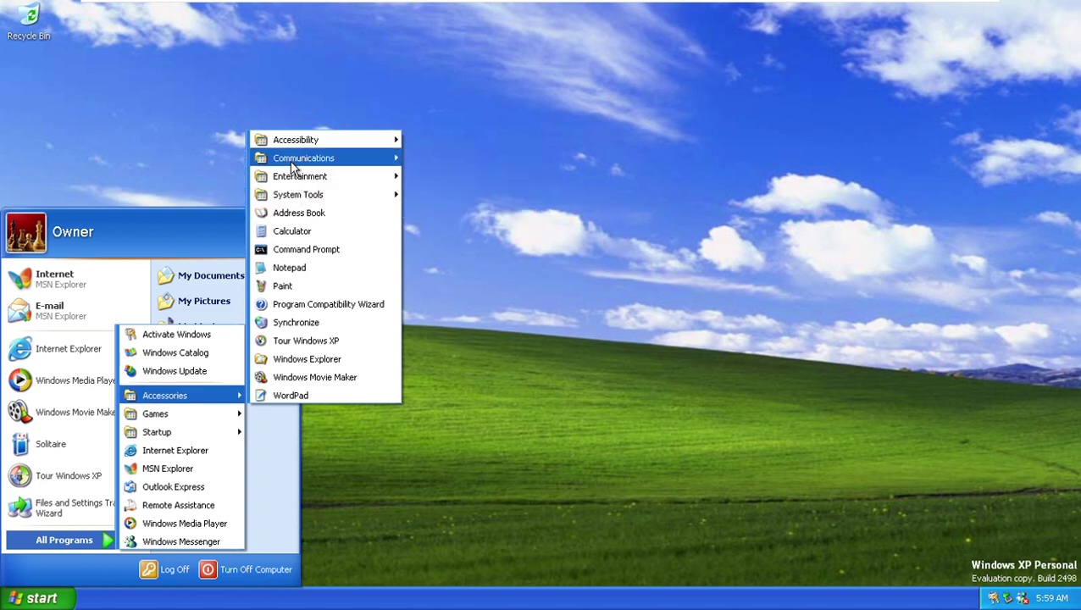
{"action": "mouse_move", "coordinate": [366, 161]}
{"action": "left_click", "coordinate": [462, 232]}
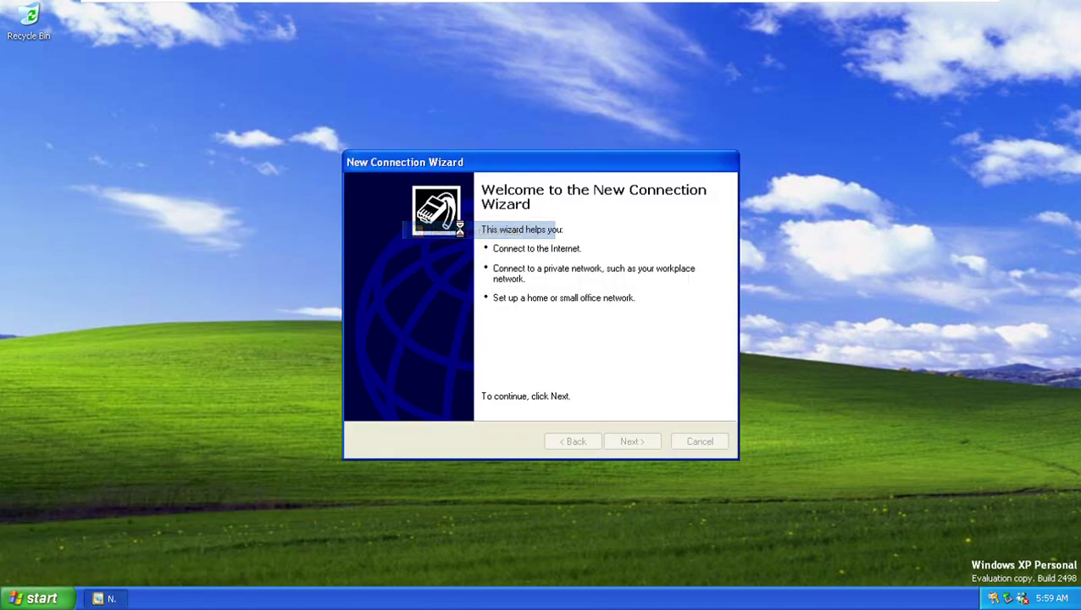
{"action": "key", "text": "Return"}
{"action": "key", "text": "Down"}
{"action": "key", "text": "Down"}
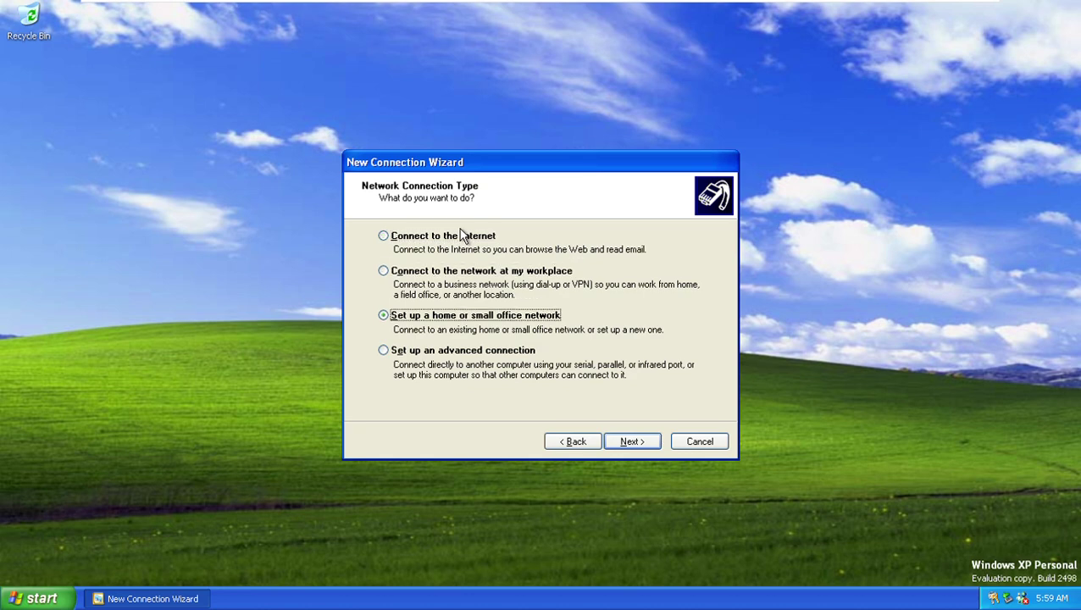
{"action": "key", "text": "Return"}
{"action": "key", "text": "Return"}
{"action": "key", "text": "Return"}
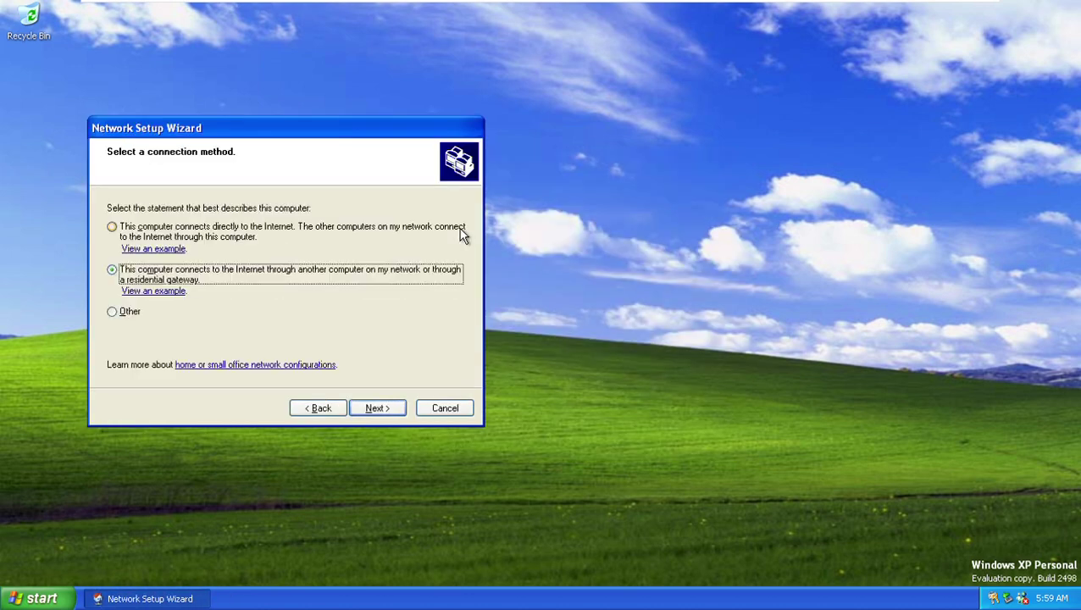
- Try the method where this computer connects directly to the Internet and shares the connection, and return to the method selection
{"action": "key", "text": "Up"}
{"action": "key", "text": "Return"}
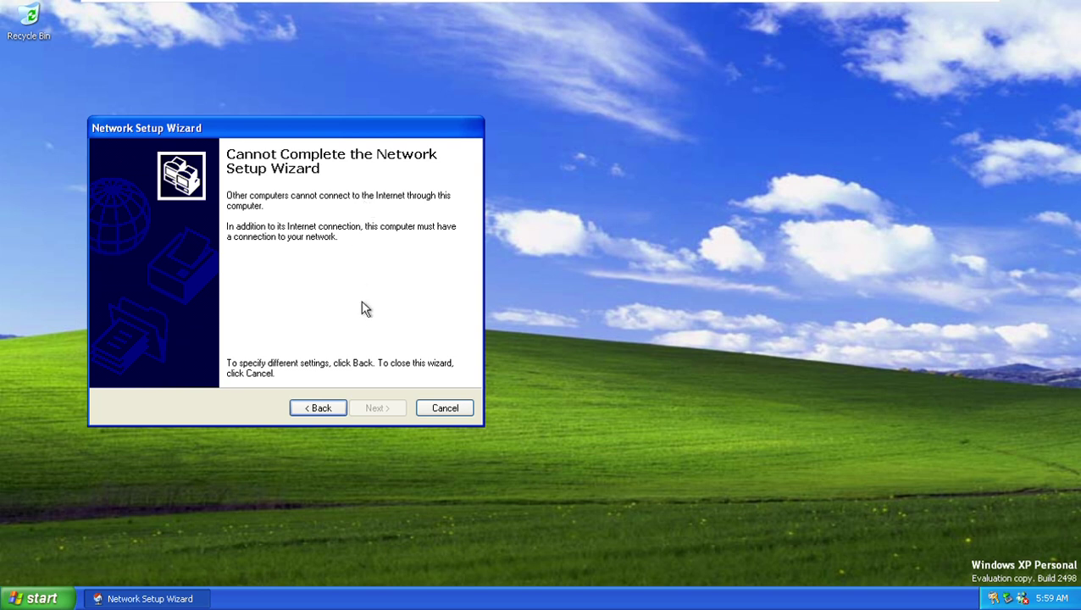
{"action": "left_click", "coordinate": [339, 409]}
- Choose the Other connection method and the option of connecting to the Internet directly or through a network hub
{"action": "left_click", "coordinate": [136, 312]}
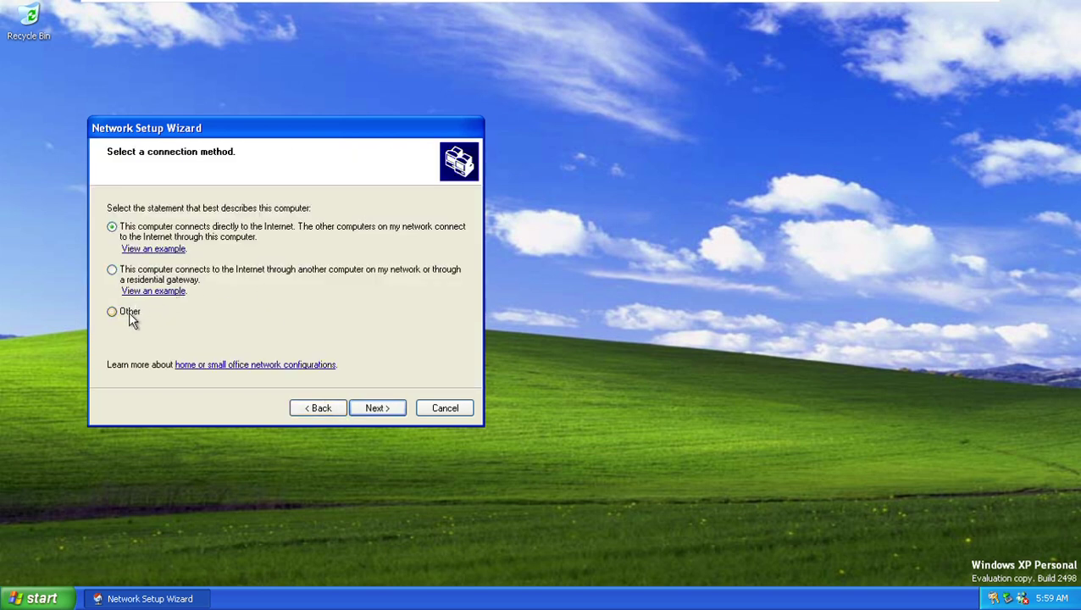
{"action": "left_click", "coordinate": [396, 410]}
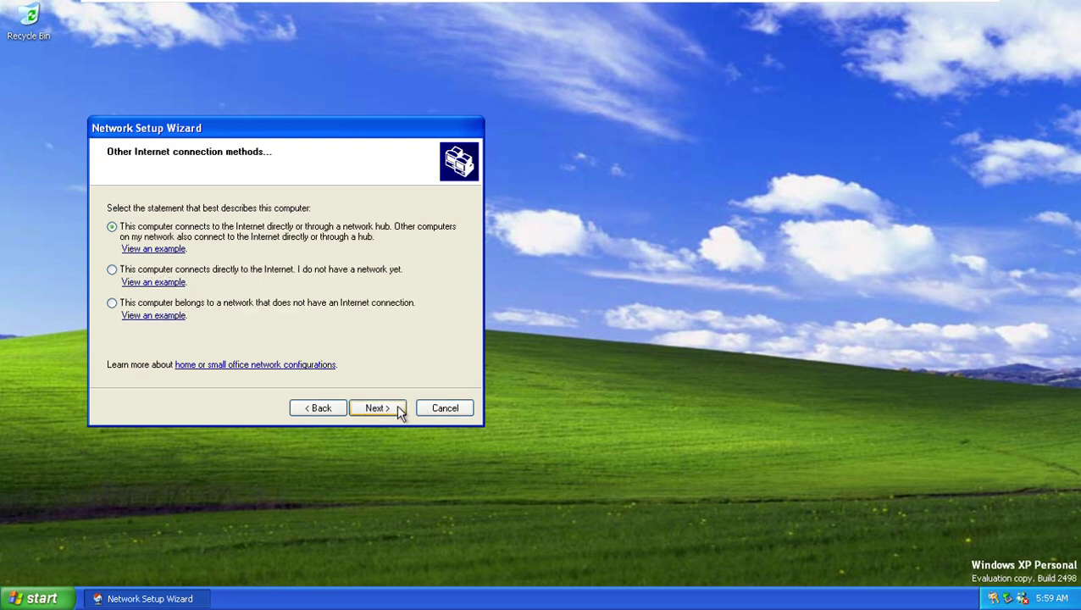
{"action": "left_click", "coordinate": [397, 409]}
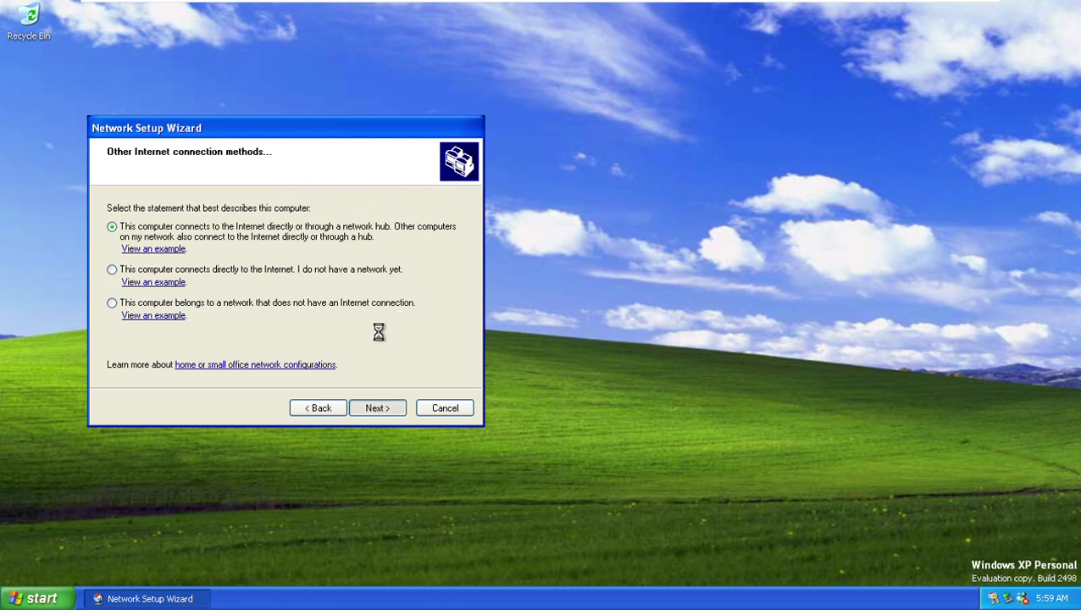
{"action": "right_click", "coordinate": [378, 598]}
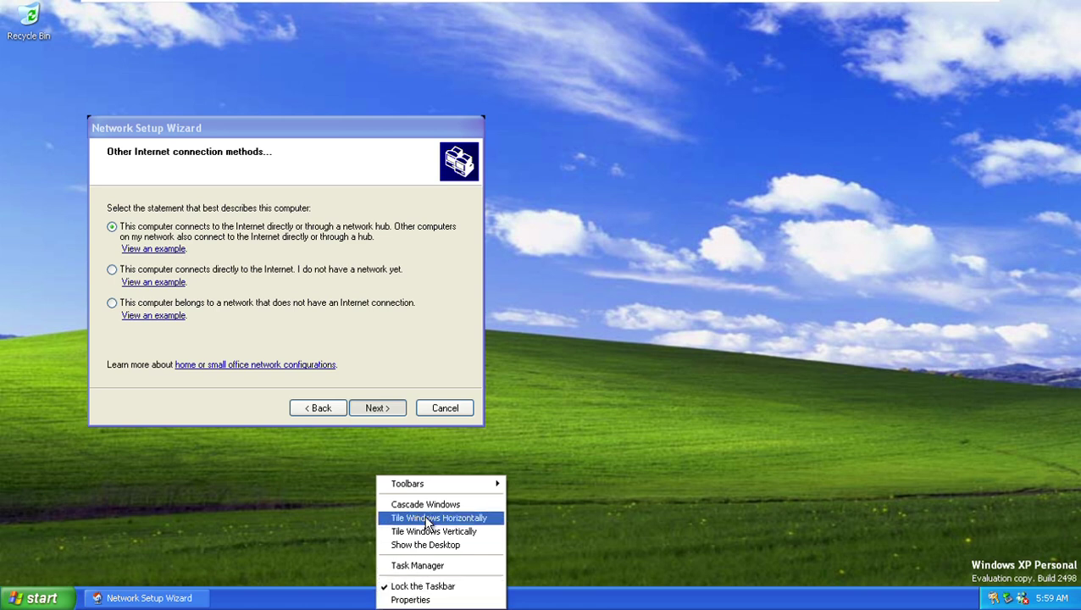
{"action": "left_click", "coordinate": [366, 334]}
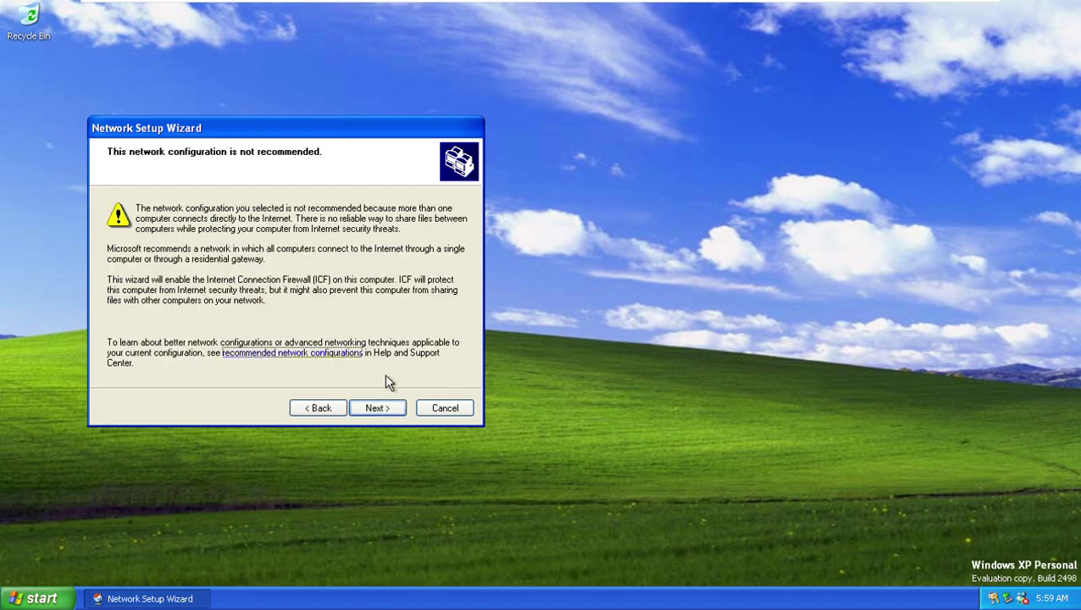
- Accept the network configuration and computer name, apply the settings, and finish the wizard without running it on other computers
{"action": "left_click", "coordinate": [373, 407]}
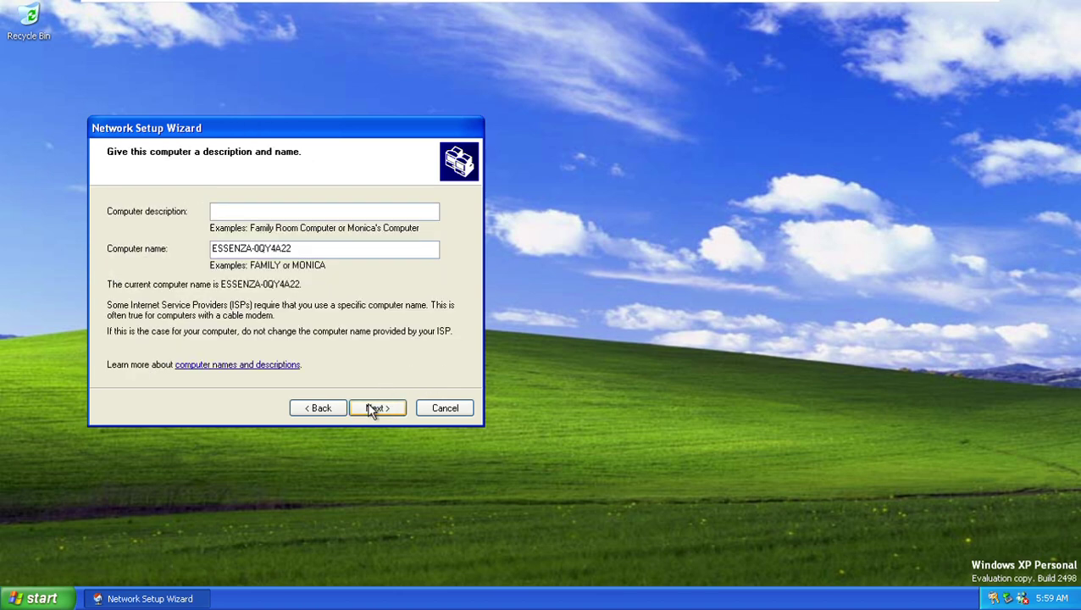
{"action": "left_click", "coordinate": [373, 409]}
{"action": "left_click", "coordinate": [370, 407]}
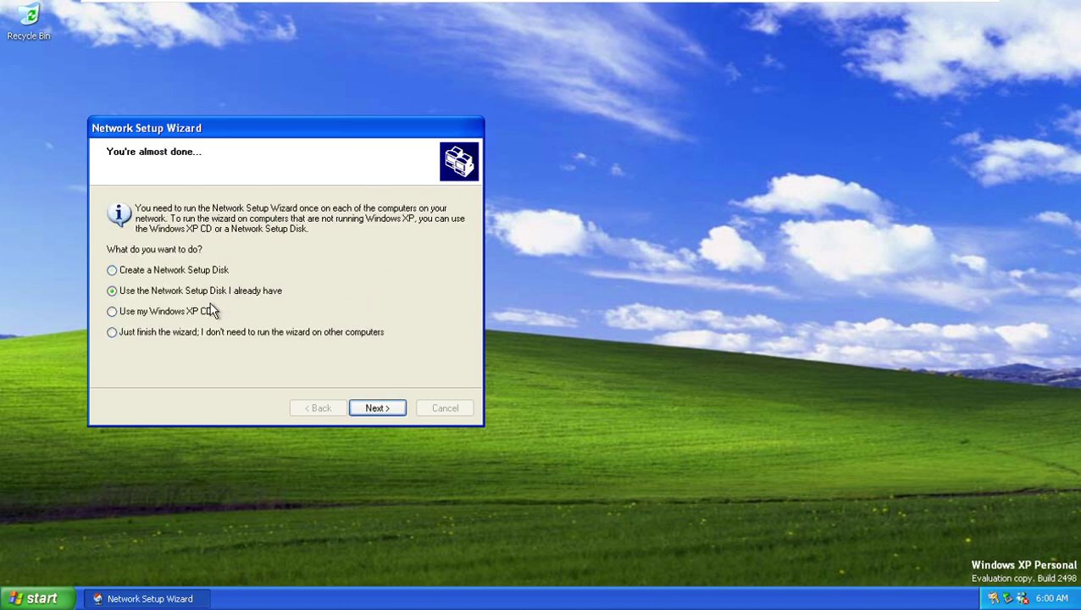
{"action": "left_click", "coordinate": [217, 333]}
{"action": "left_click", "coordinate": [375, 408]}
{"action": "left_click", "coordinate": [375, 408]}
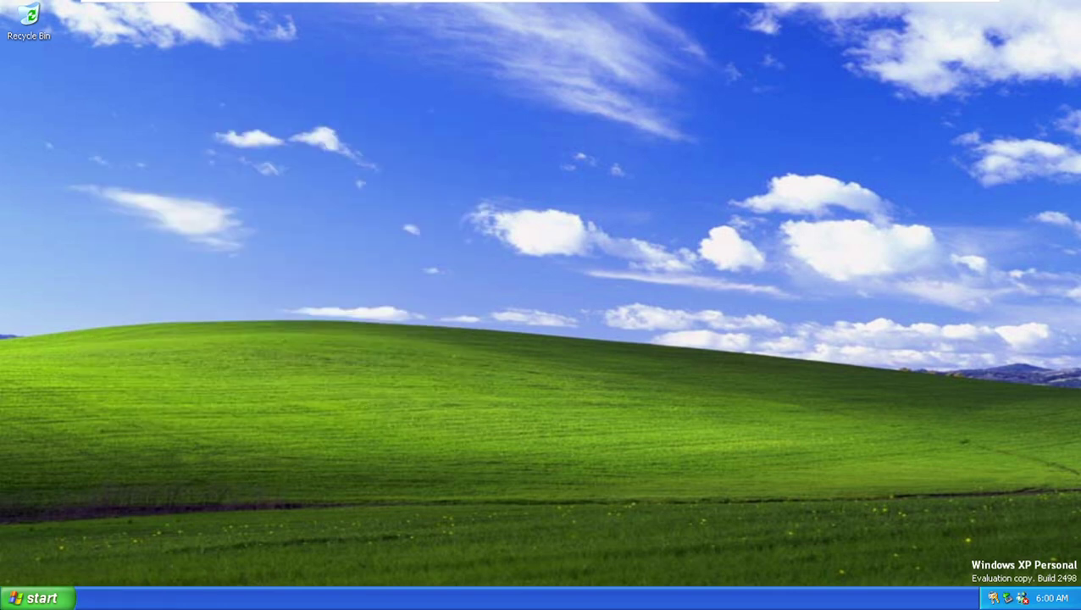
- Open Remote Desktop Connection from the Communications accessories and try to connect to the computer XXXXXXXXXX
{"action": "left_click", "coordinate": [34, 598]}
{"action": "mouse_move", "coordinate": [46, 551]}
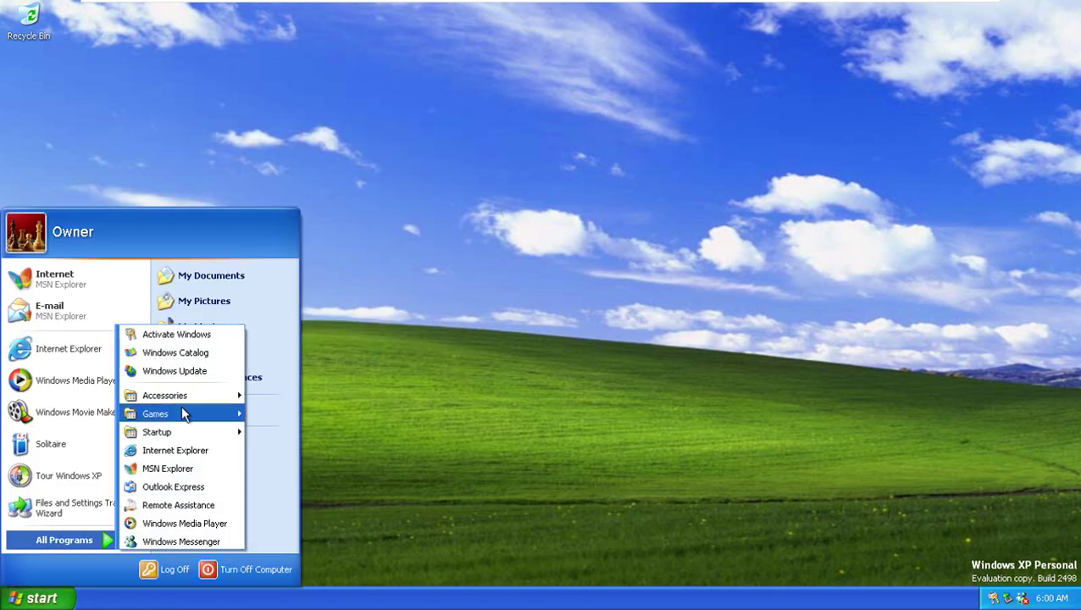
{"action": "mouse_move", "coordinate": [174, 402]}
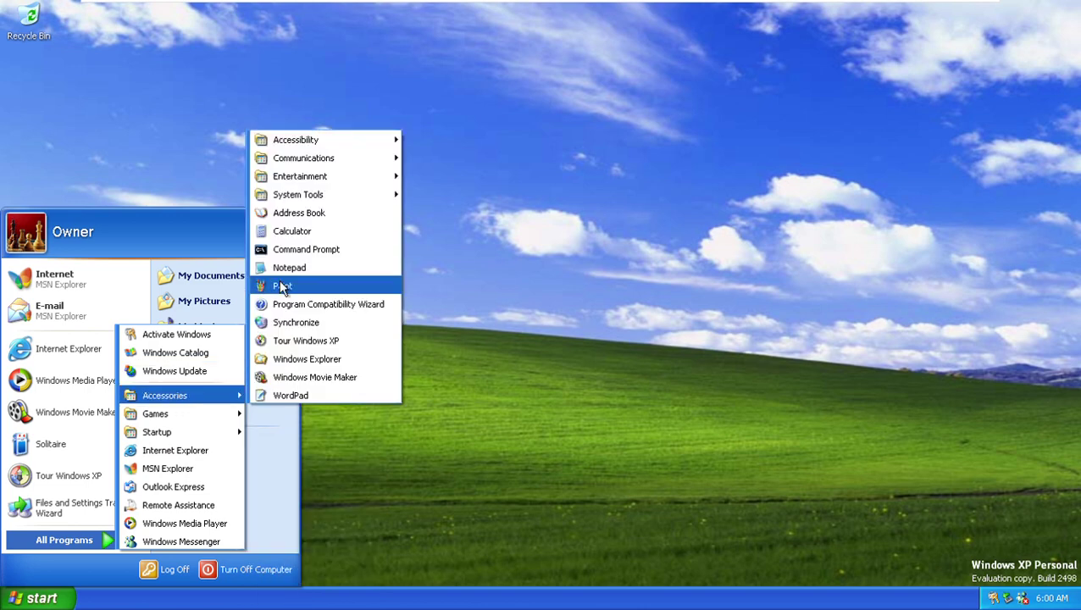
{"action": "mouse_move", "coordinate": [288, 159]}
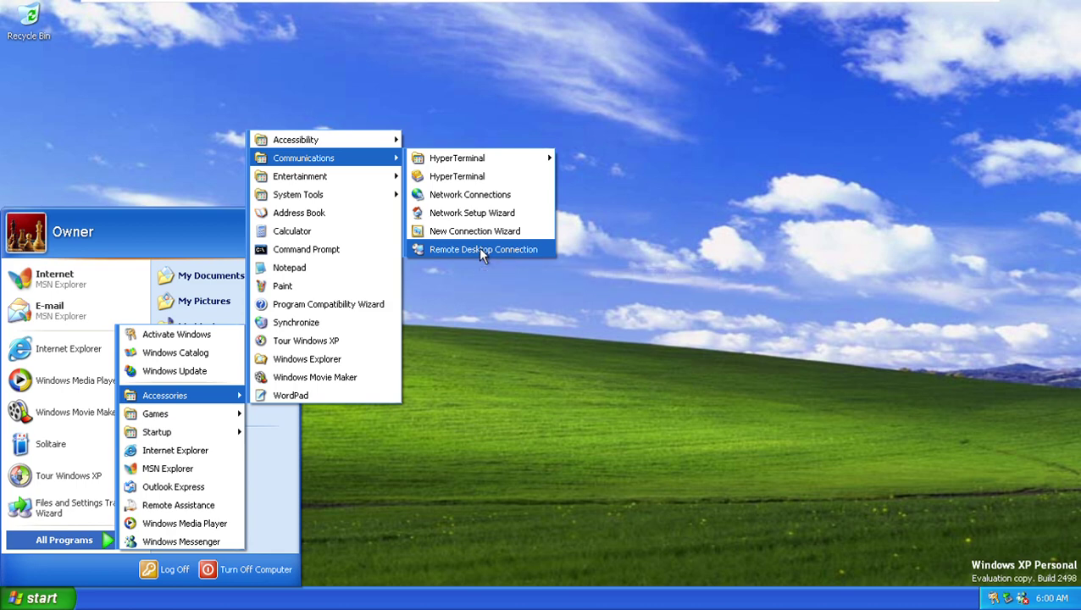
{"action": "left_click", "coordinate": [479, 249]}
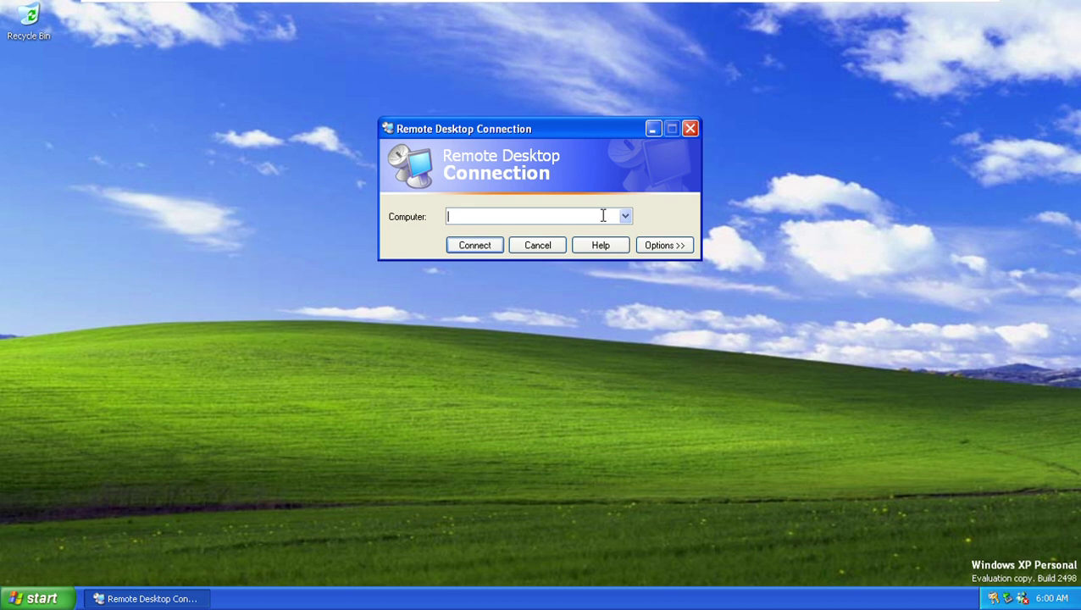
{"action": "type", "text": "XXXXXXXXXX"}
{"action": "key", "text": "Return"}
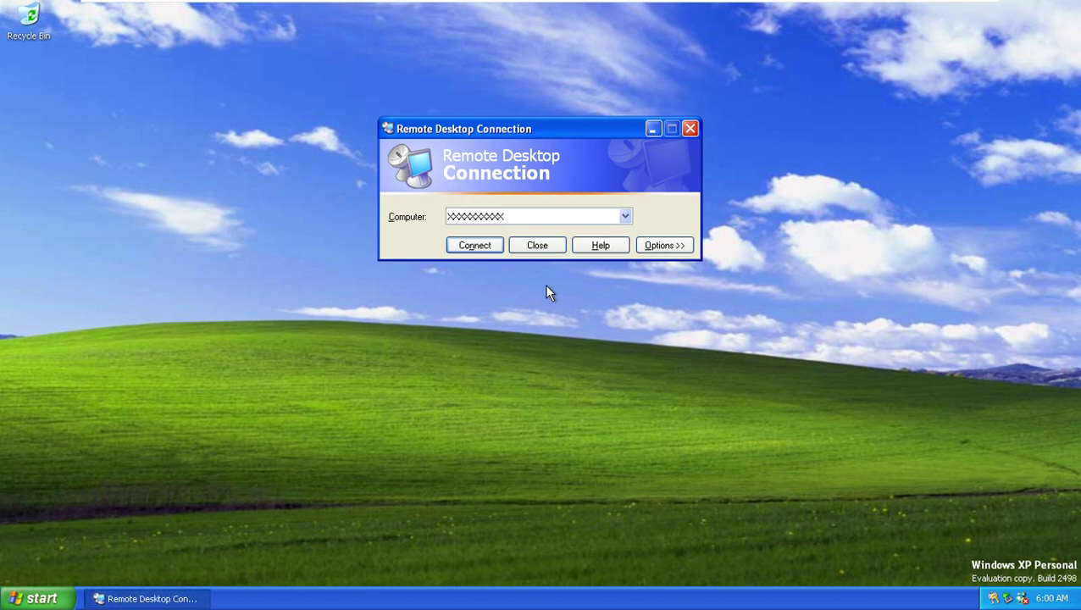
- Expand the Remote Desktop options, and set the user name to Username and the computer to Unknown
{"action": "left_click", "coordinate": [683, 245]}
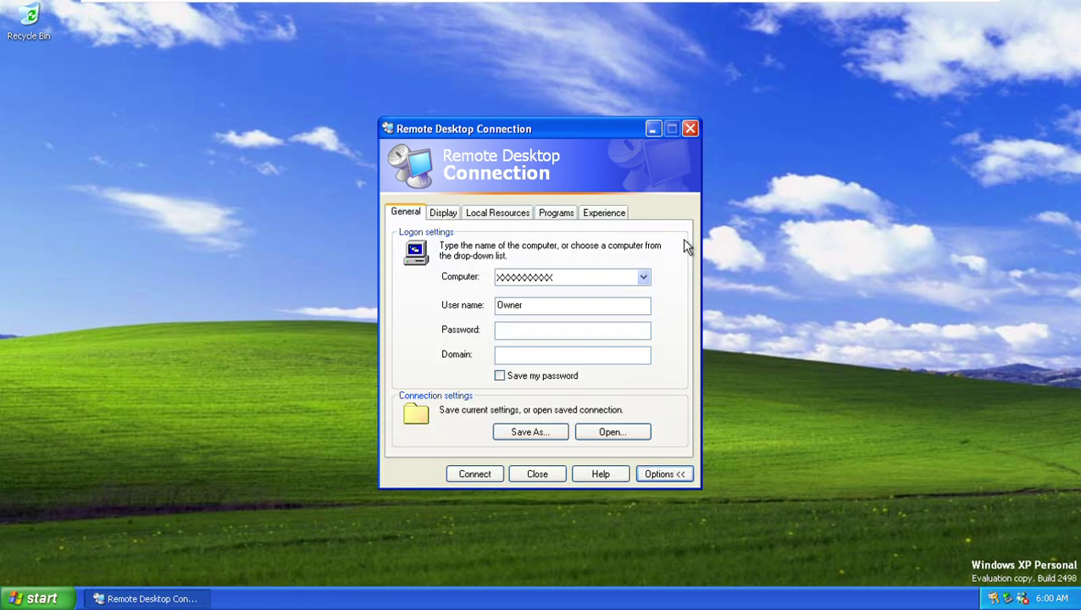
{"action": "left_click_drag", "start_coordinate": [550, 304], "coordinate": [427, 322]}
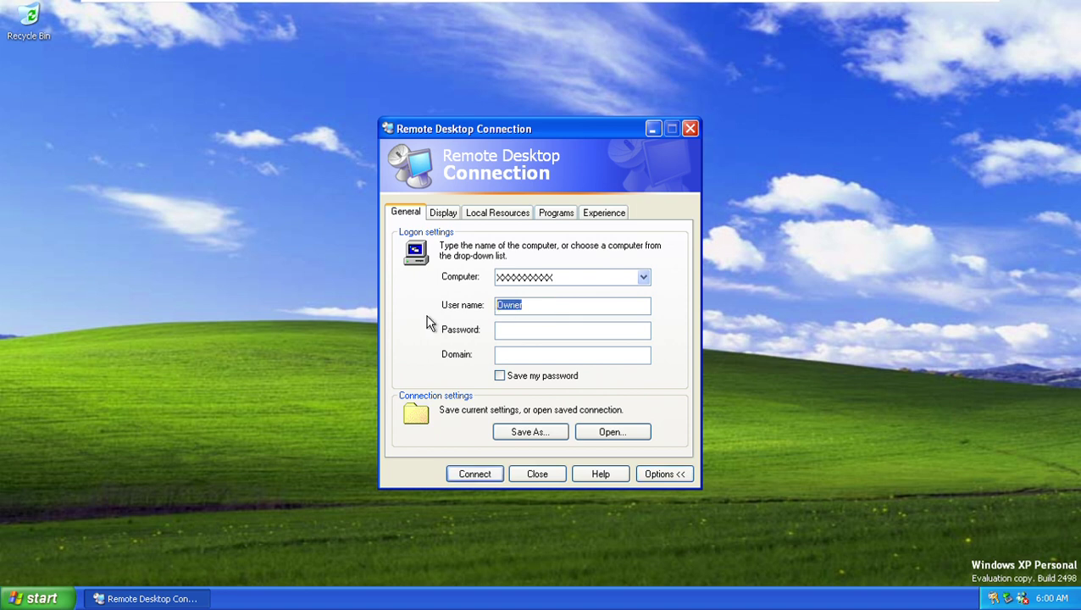
{"action": "type", "text": "xxxxxx"}
{"action": "key", "text": "BackSpace"}
{"action": "key", "text": "BackSpace"}
{"action": "key", "text": "BackSpace"}
{"action": "key", "text": "BackSpace"}
{"action": "key", "text": "BackSpace"}
{"action": "key", "text": "BackSpace"}
{"action": "type", "text": "Usernma"}
{"action": "key", "text": "BackSpace"}
{"action": "key", "text": "BackSpace"}
{"action": "key", "text": "BackSpace"}
{"action": "type", "text": "name"}
{"action": "left_click_drag", "start_coordinate": [591, 272], "coordinate": [446, 285]}
{"action": "type", "text": "Unknown"}
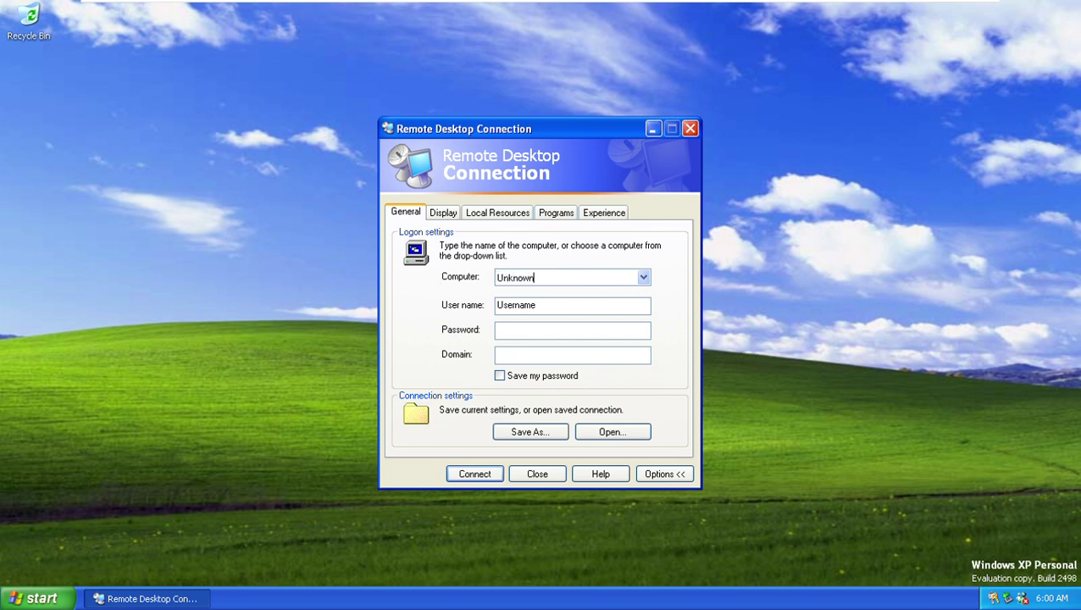
- Enter the account password, set the domain to Unknown, and start the remote connection
{"action": "left_click", "coordinate": [514, 331]}
{"action": "type", "text": "•••••••"}
{"action": "type", "text": "Unknown"}
{"action": "left_click", "coordinate": [498, 475]}
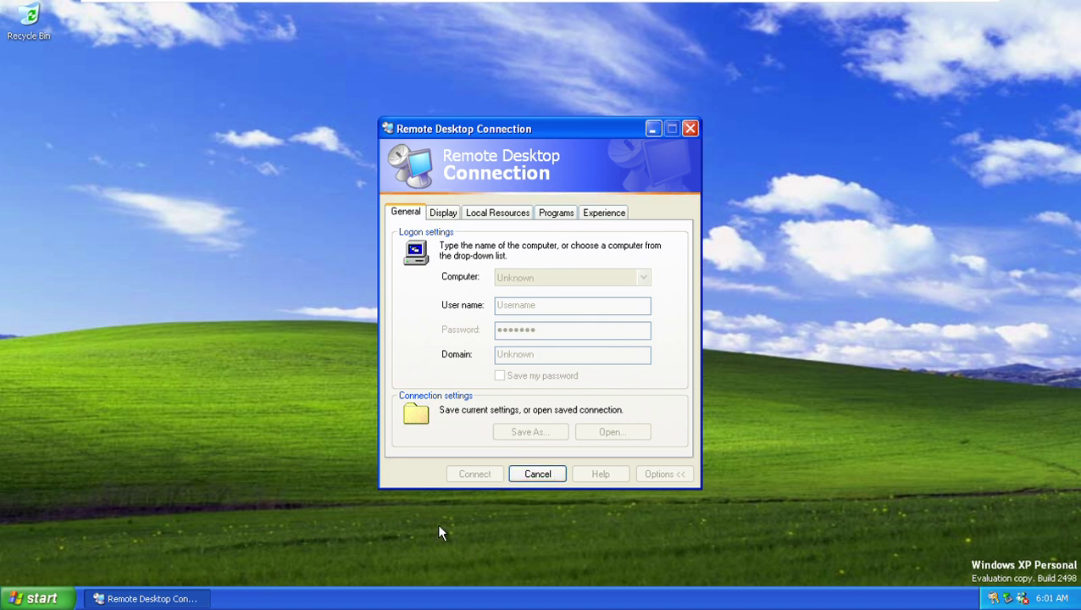